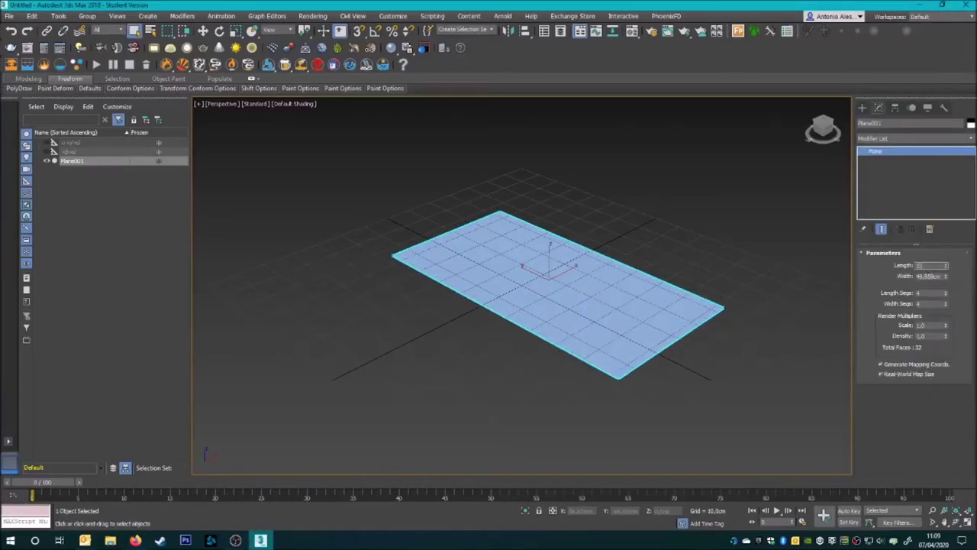
- Set Plane001's length and width both to 1000
text(1000)
key(Return)
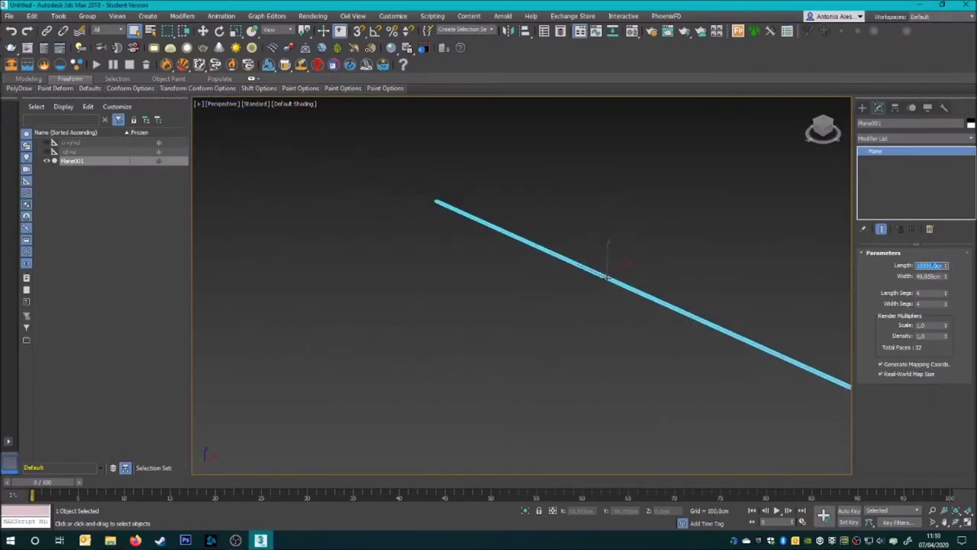
scroll(644, 277, down, 5)
scroll(644, 278, up, 3)
key(Tab)
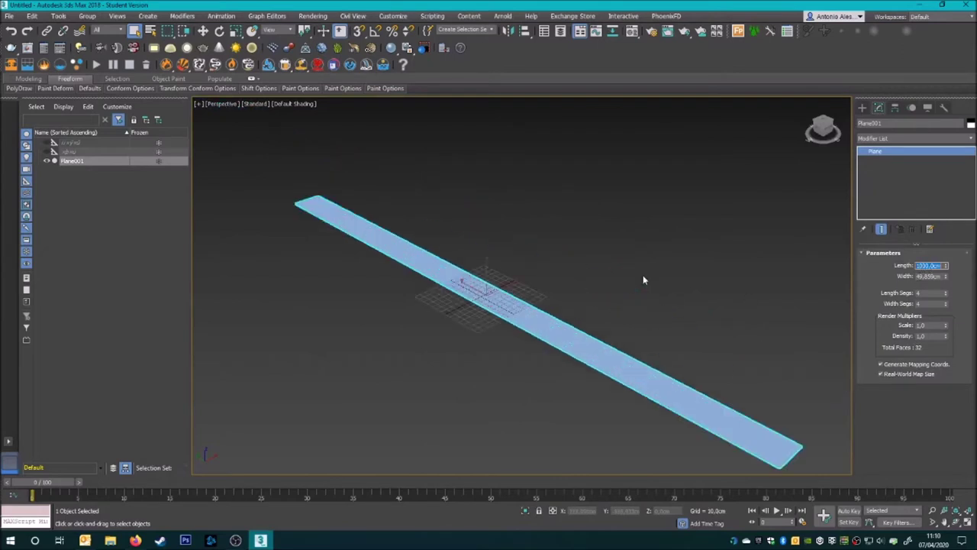
text(1000)
key(Return)
- Browse the quad menu and modifier list, then enlarge the plane length to 12000
right_click(642, 303)
click(756, 395)
click(916, 138)
click(894, 161)
click(916, 138)
click(901, 305)
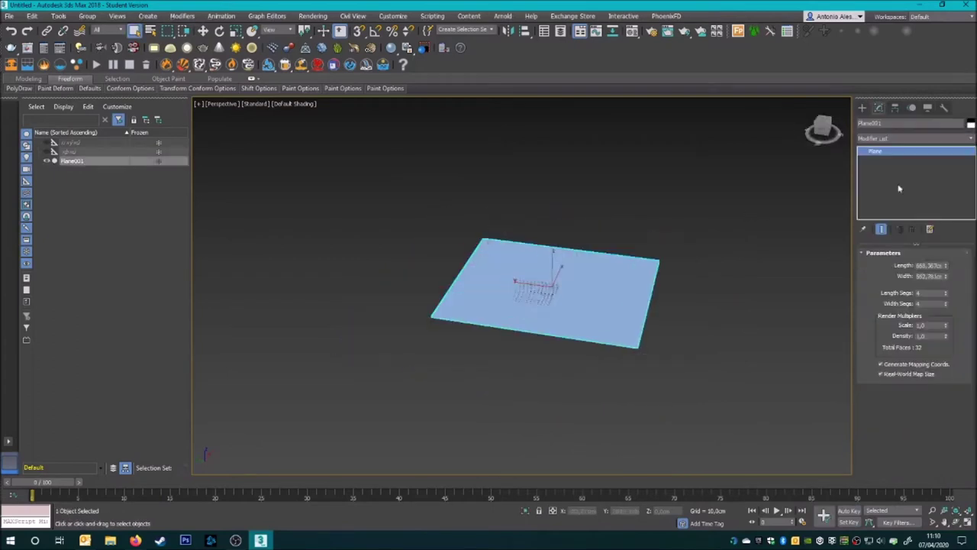
text(12000)
key(Return)
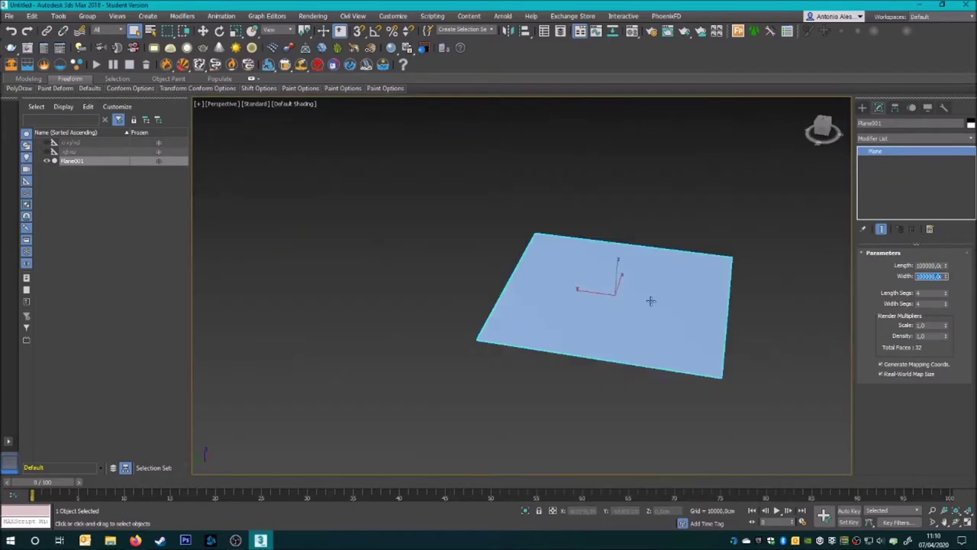
right_click(670, 325)
- Convert the plane to an editable mesh and add the Mesh Select and Greeble modifiers
click(798, 432)
click(916, 138)
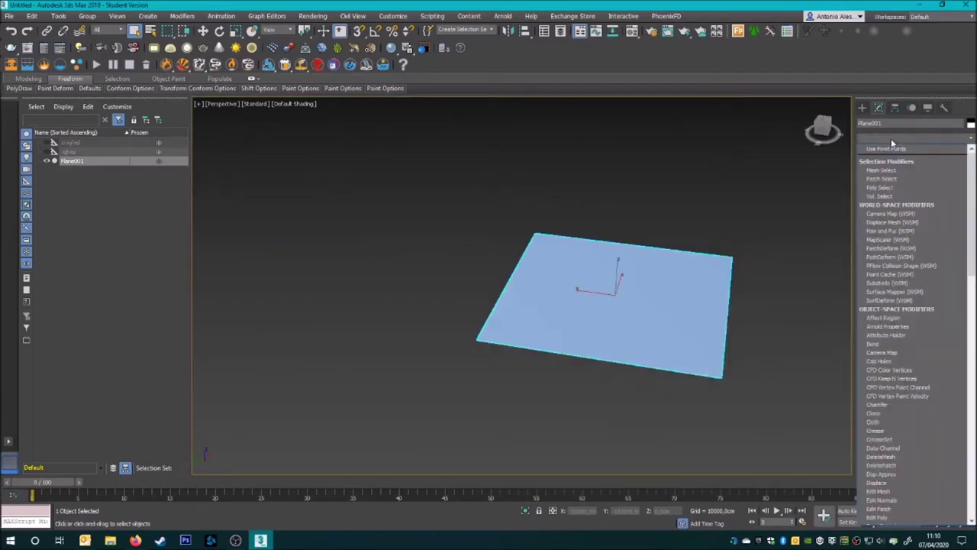
scroll(880, 397, down, 2)
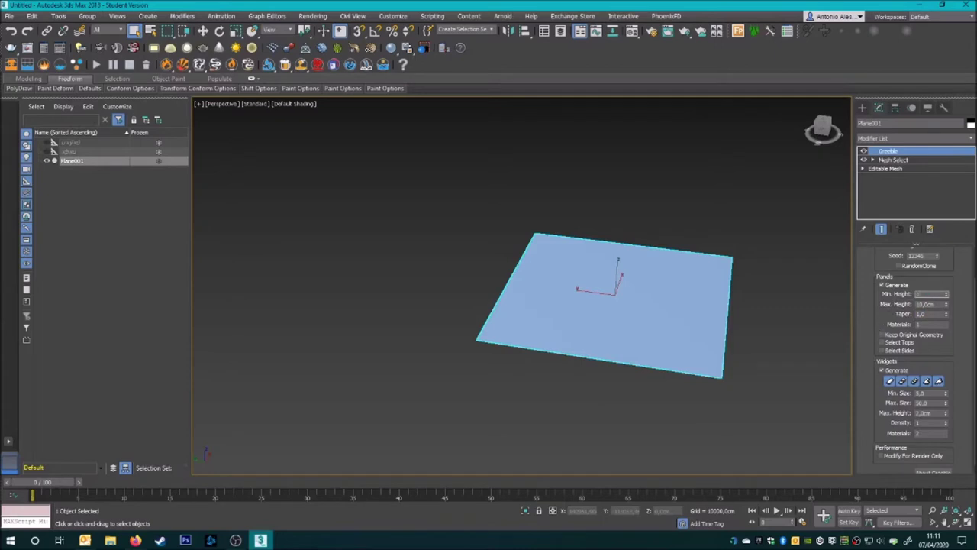
- Set the Greeble panel heights to minimum 10 and maximum 10000
text(100050)
key(Return)
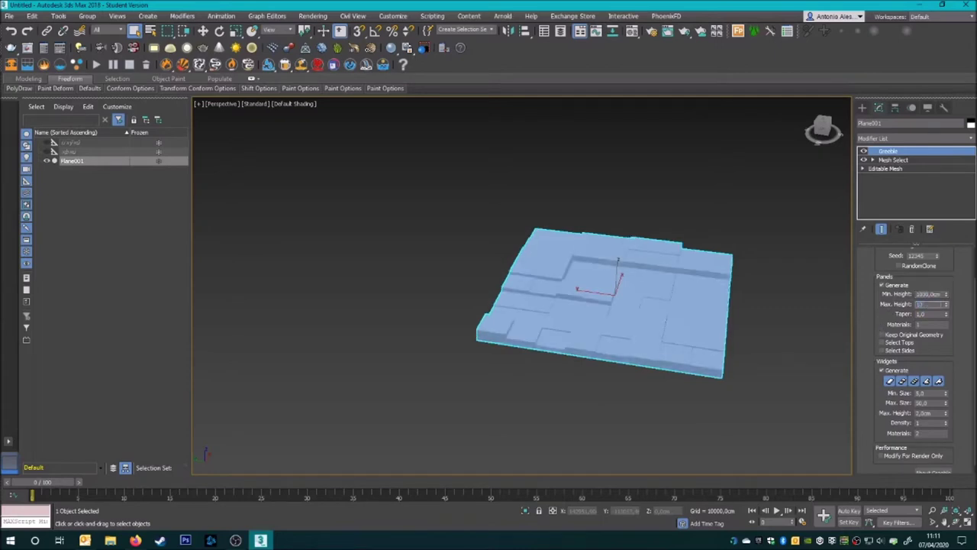
scroll(740, 252, up, 3)
text(10)
key(Return)
text(100)
key(Return)
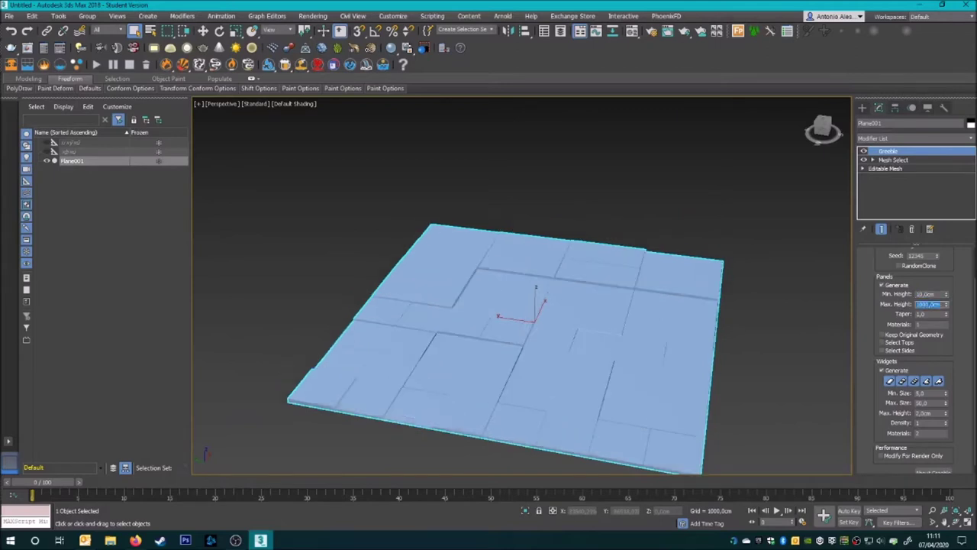
text(10000)
key(Return)
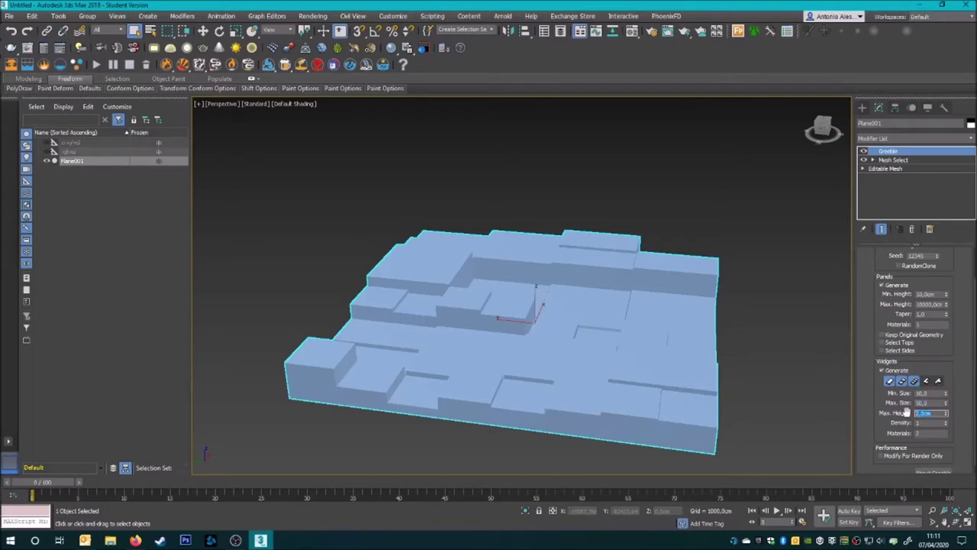
- Set the Greeble widget maximum height to 5000
text(5000)
key(Return)
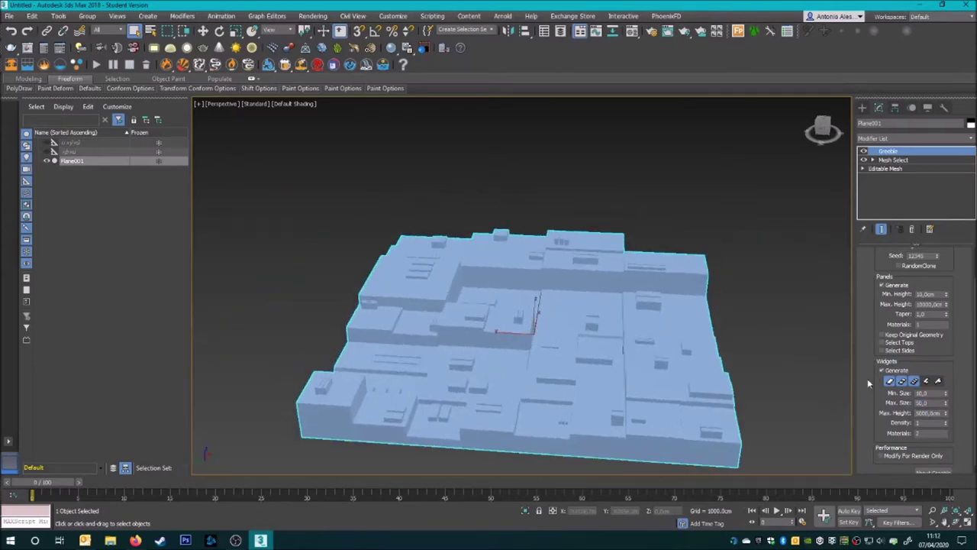
scroll(876, 381, up, 2)
- Add a second Greeble modifier with Keep Original Geometry and Select Tops enabled
click(882, 294)
click(890, 138)
scroll(891, 257, down, 3)
click(885, 292)
click(882, 290)
click(882, 340)
scroll(876, 355, down, 1)
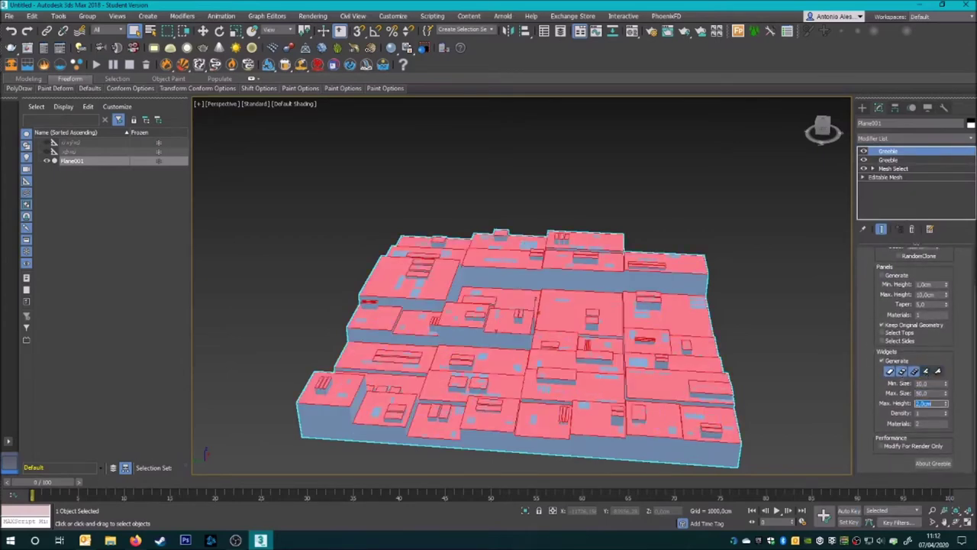
key(ctrl+d)
scroll(542, 347, up, 3)
- Raise the lower Greeble layer's panel Max. Height to 5000, then lower it to shorten the buildings
alt+middle_drag(489, 321, 542, 347)
click(541, 348)
scroll(922, 421, down, 2)
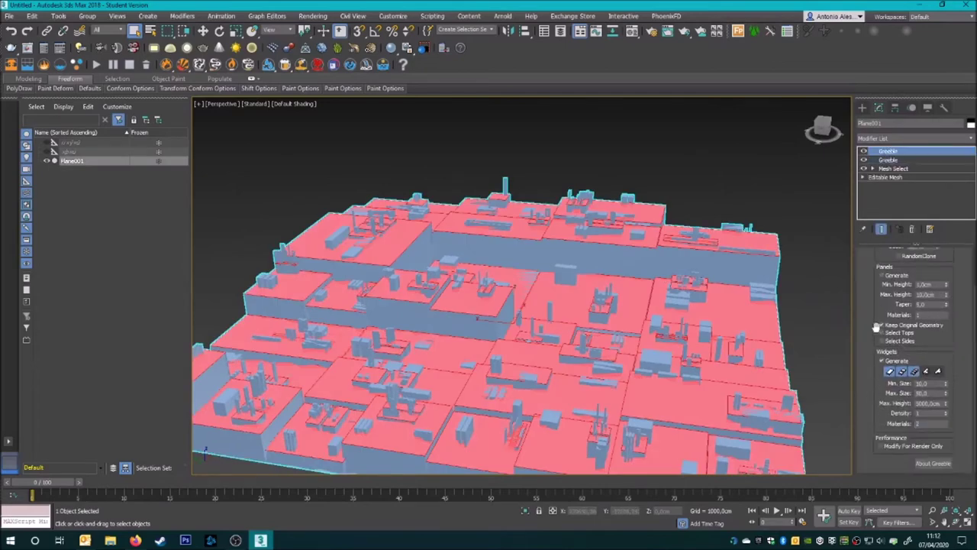
scroll(879, 338, up, 3)
click(937, 289)
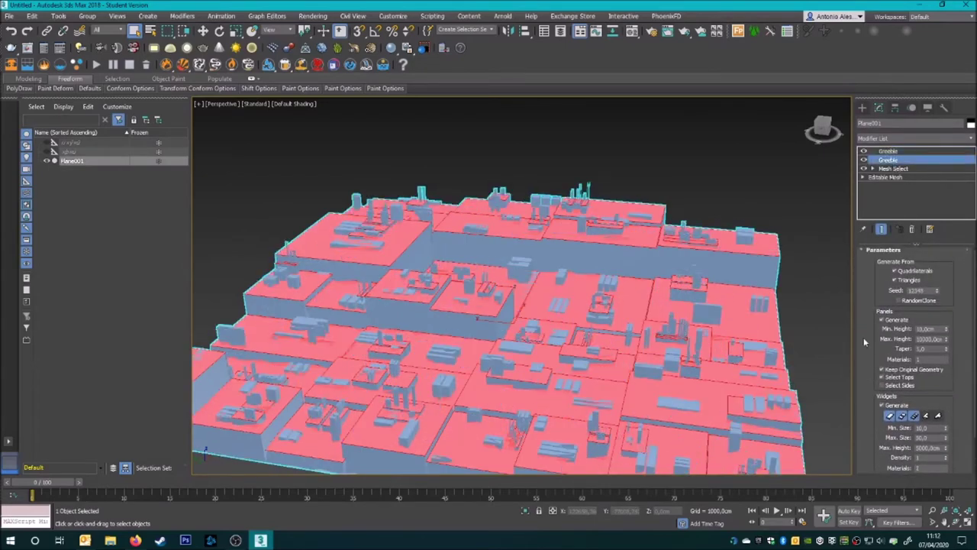
scroll(871, 330, down, 2)
text(5000)
key(Return)
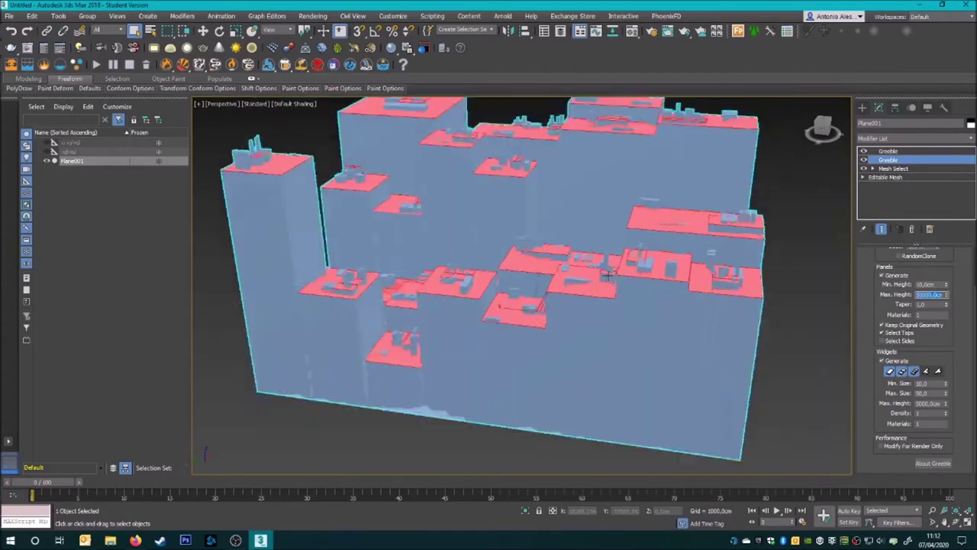
text(000)
key(Return)
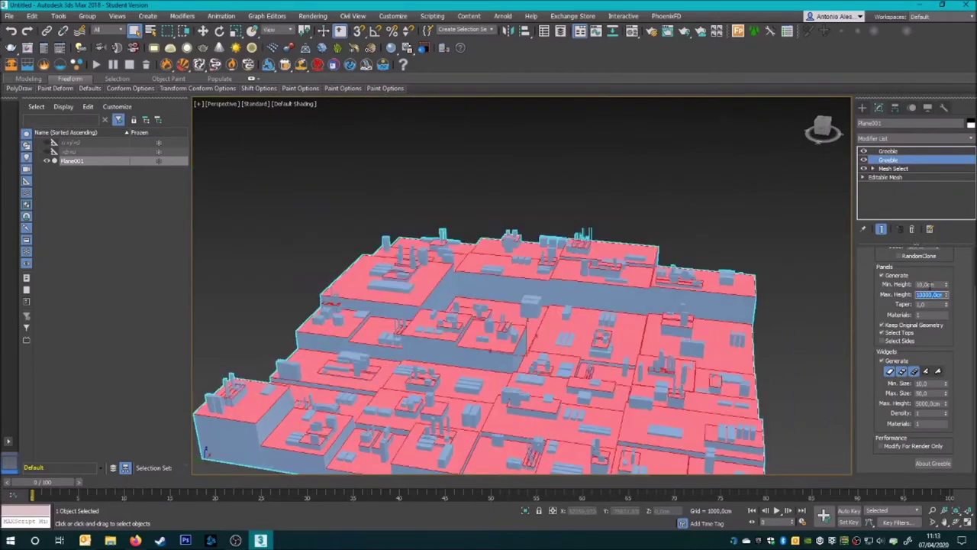
alt+middle_drag(329, 191, 348, 188)
- Save the scene as Invader Sci-Fi in a new Invader Sci-Fi folder under Rendering FILES > 3DS
click(347, 188)
key(ctrl+s)
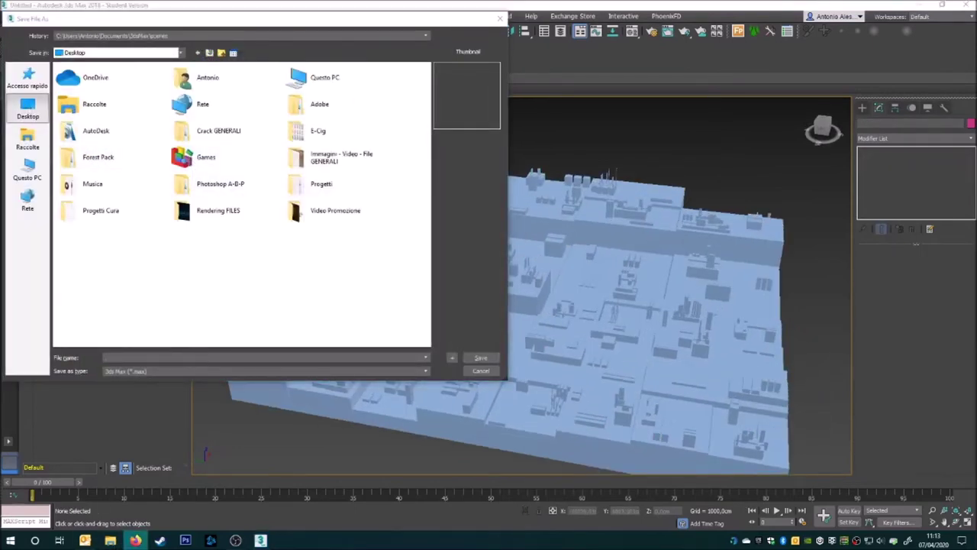
double_click(188, 214)
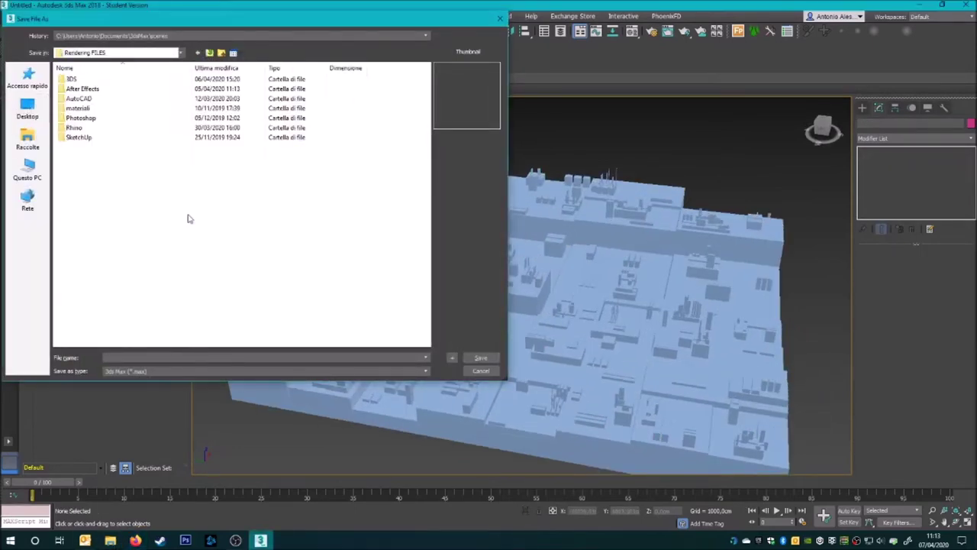
double_click(77, 79)
key(ctrl+shift+n)
text(Invader Sci-Fi)
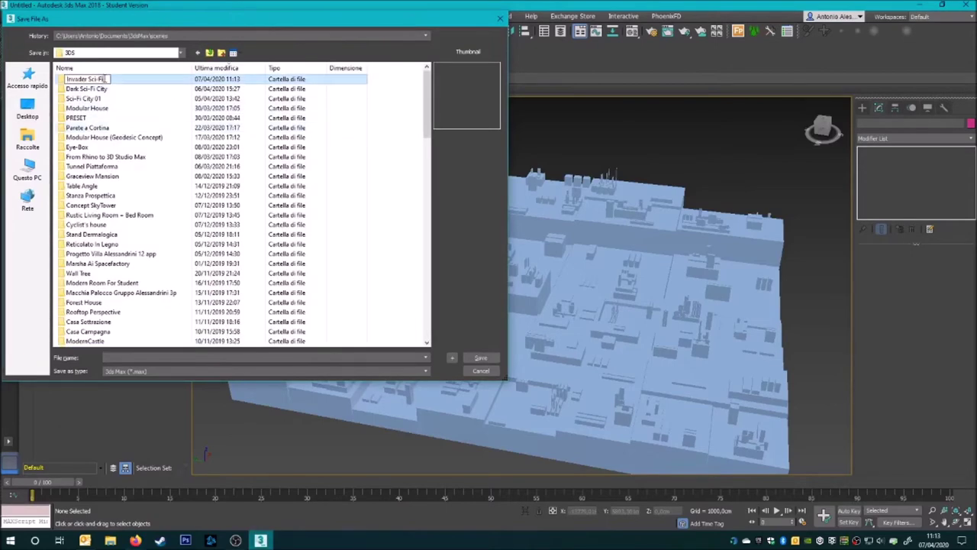
key(Return)
key(Return)
text(Invader Sci-Fi)
click(481, 357)
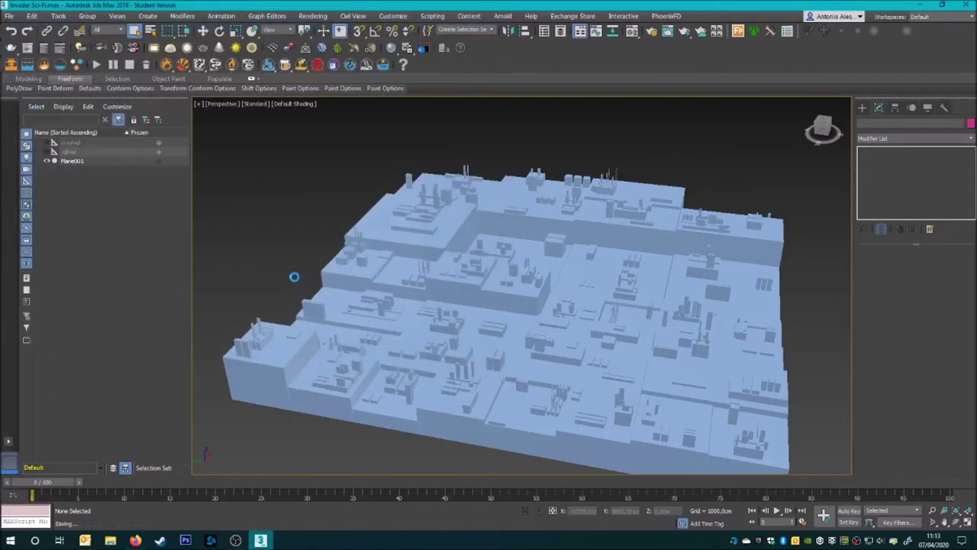
- Glance at the render settings, then bring up the Material Editor
key(F10)
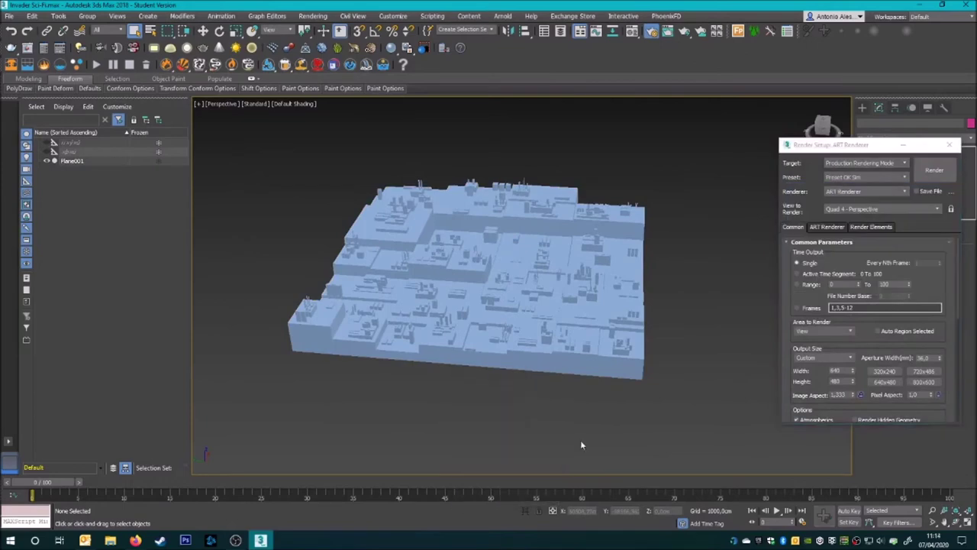
key(F10)
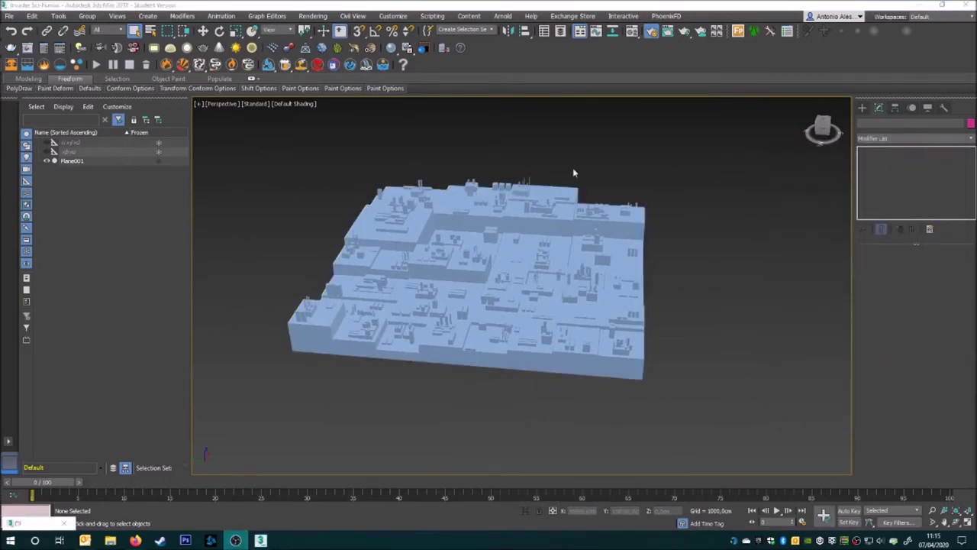
key(m)
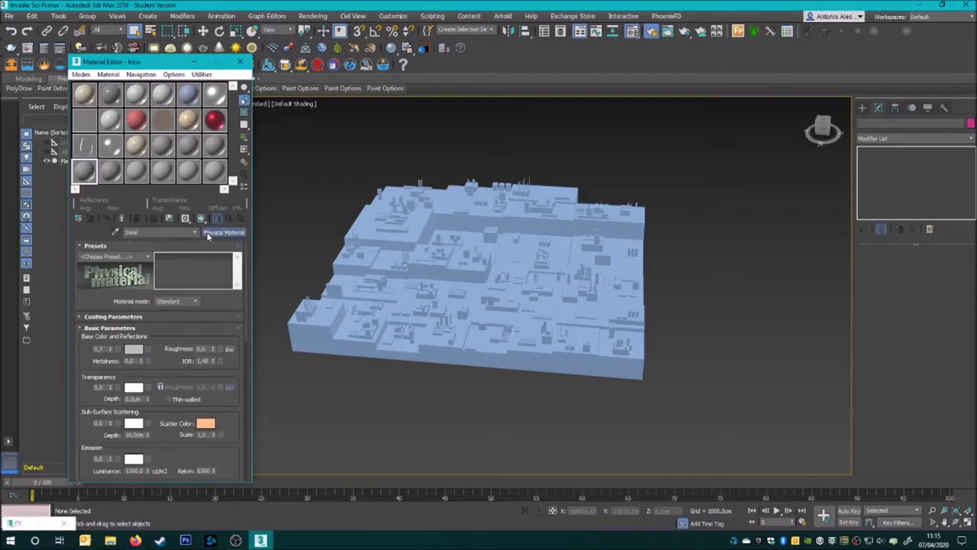
- Change the first sample slot's material type to a VRay material
click(208, 233)
click(473, 343)
click(541, 415)
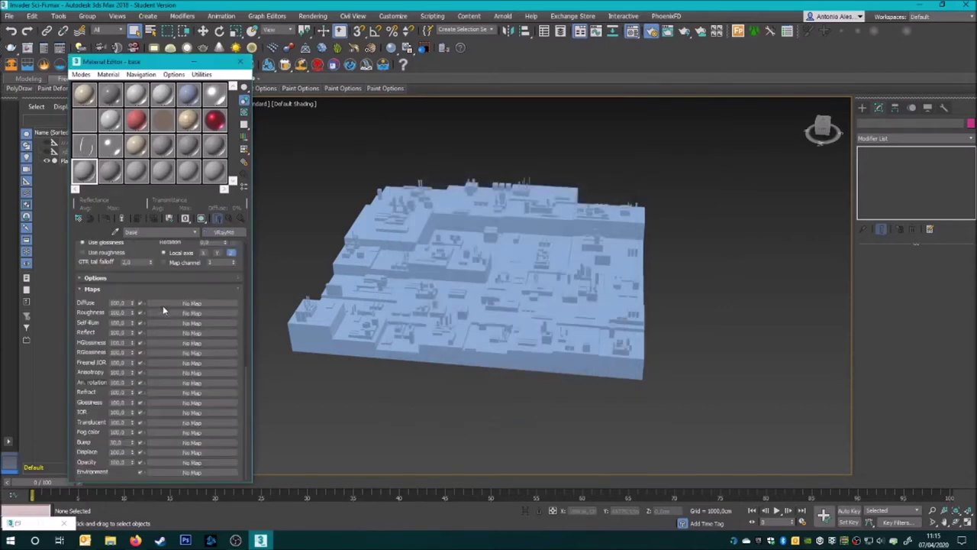
scroll(153, 297, up, 5)
scroll(153, 296, up, 3)
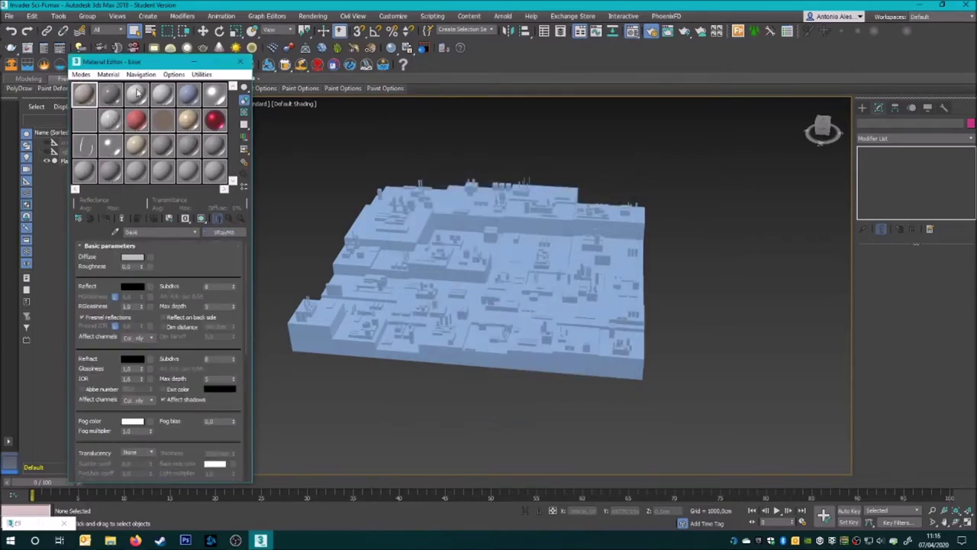
- Load a base VRay material into another slot and open its sub-material settings
click(109, 94)
click(223, 231)
double_click(505, 398)
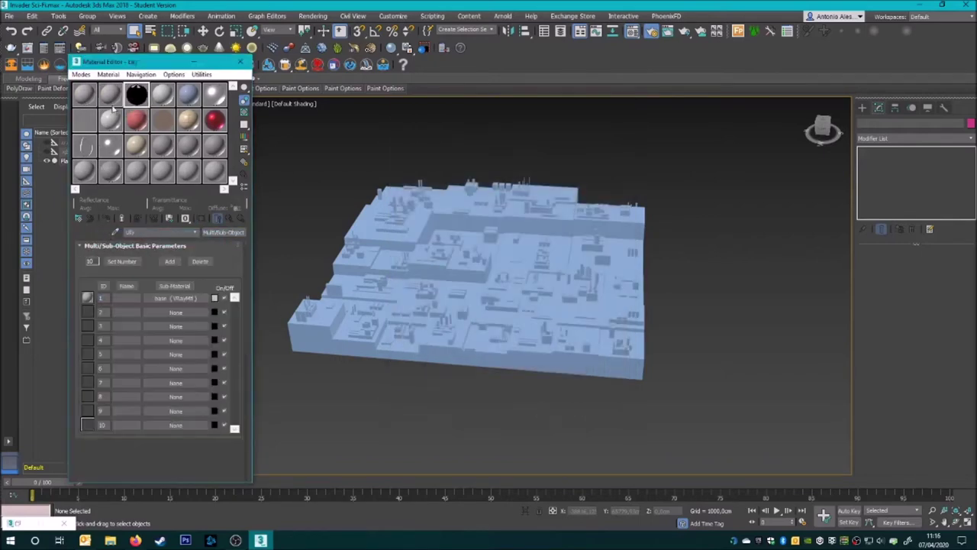
click(176, 298)
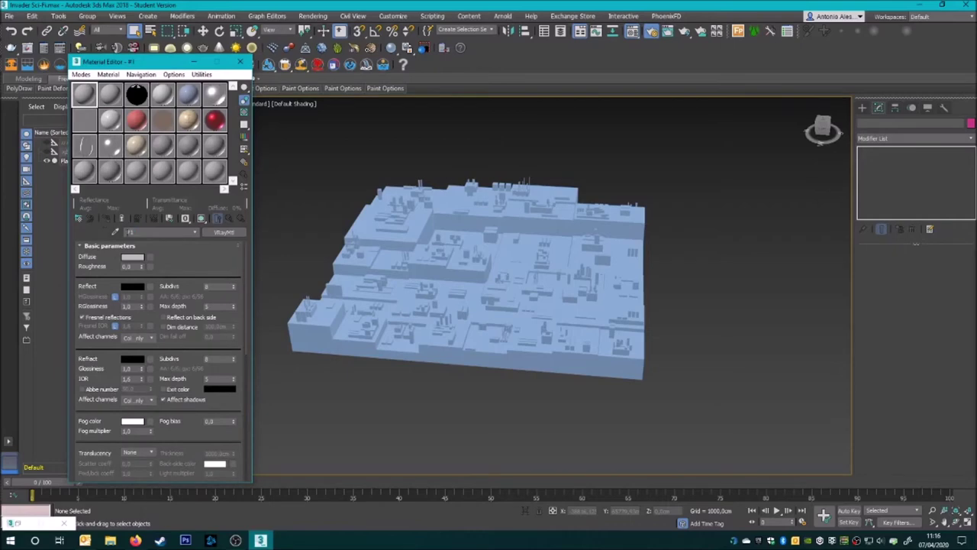
- Open a magnified preview of an empty material slot and reposition it
click(136, 94)
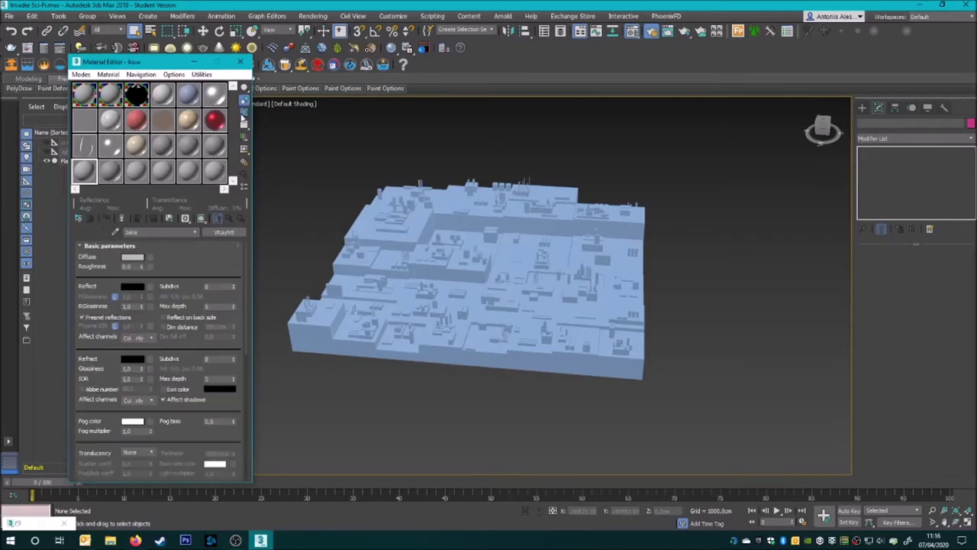
double_click(136, 94)
drag(523, 83, 516, 67)
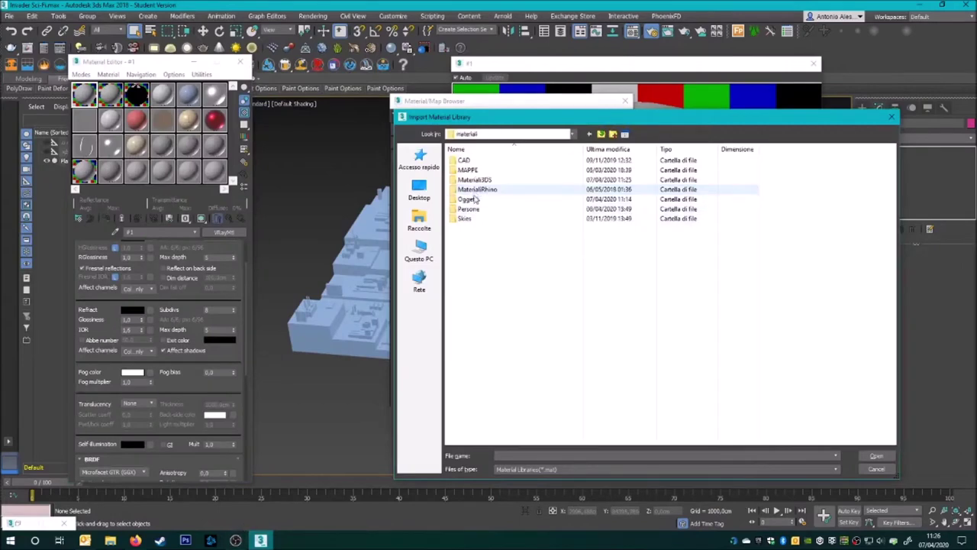
- Load FingerPrints.mat from the Materiali3DS library folder
double_click(475, 180)
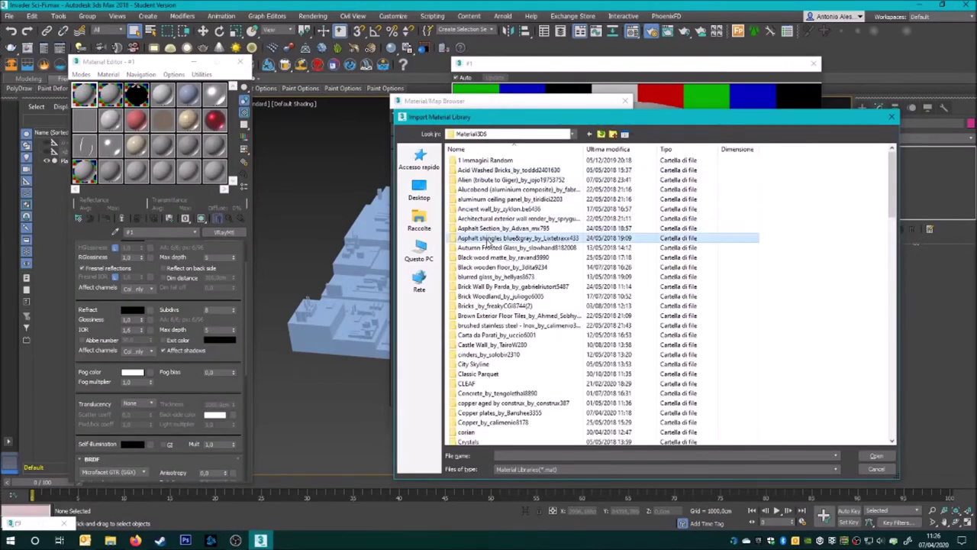
double_click(489, 161)
double_click(482, 161)
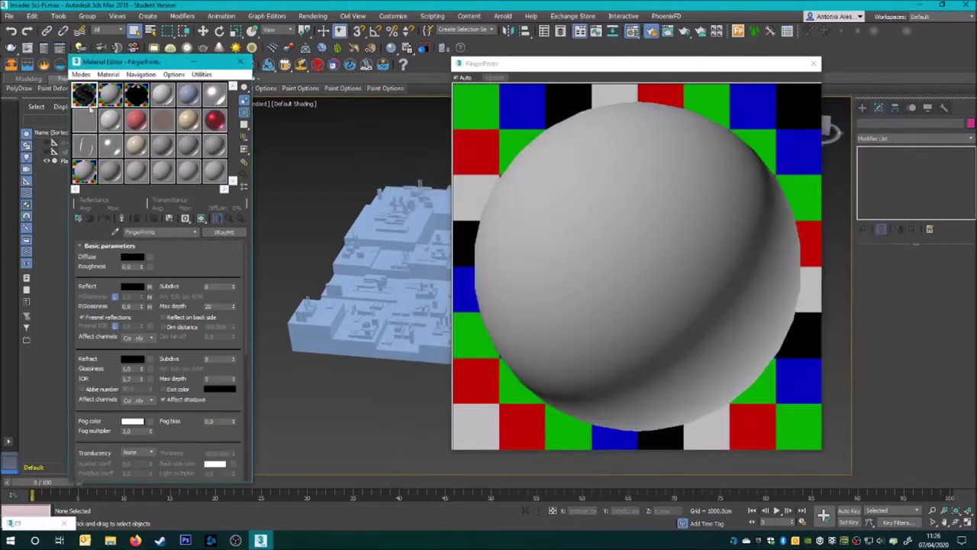
click(815, 63)
- Add the Rendering FILES > Materiali3DS > Fingerprint texture folder as an external files path
click(393, 16)
click(427, 124)
click(567, 233)
click(390, 237)
double_click(674, 346)
double_click(443, 227)
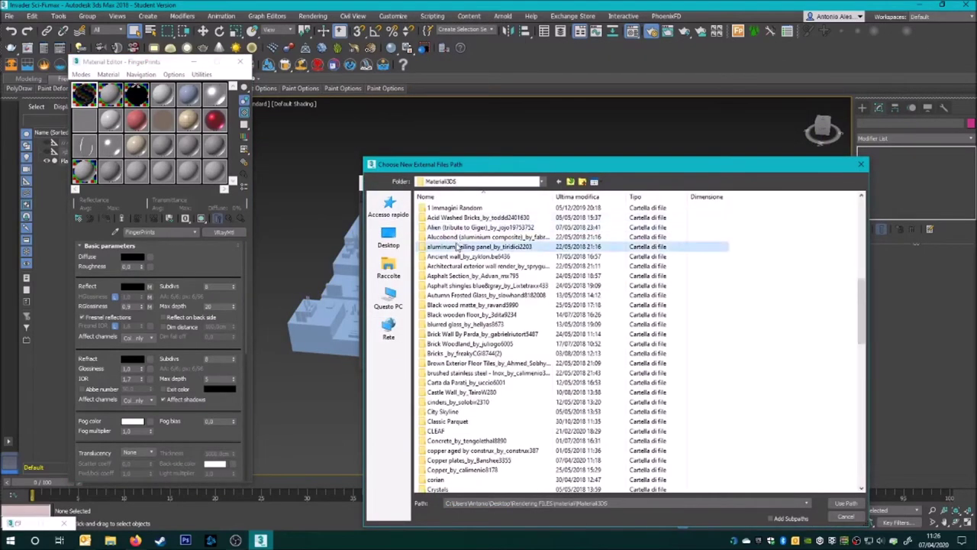
double_click(458, 251)
double_click(438, 201)
click(845, 503)
click(542, 355)
- Make a fresh slot a VRayLightMtl with a cyan glow colour
click(110, 94)
click(222, 232)
double_click(535, 350)
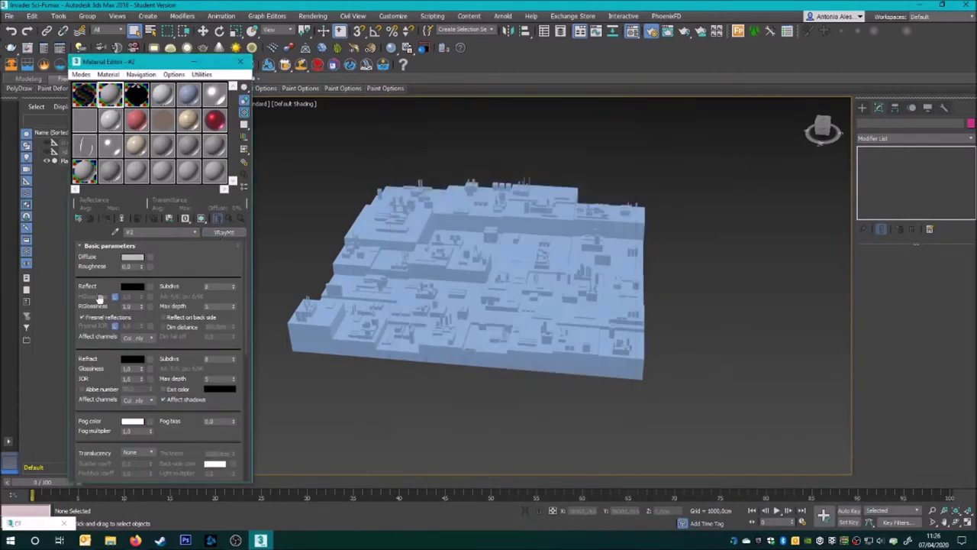
click(221, 231)
scroll(484, 332, down, 3)
click(488, 391)
click(545, 416)
click(246, 70)
click(375, 155)
double_click(88, 96)
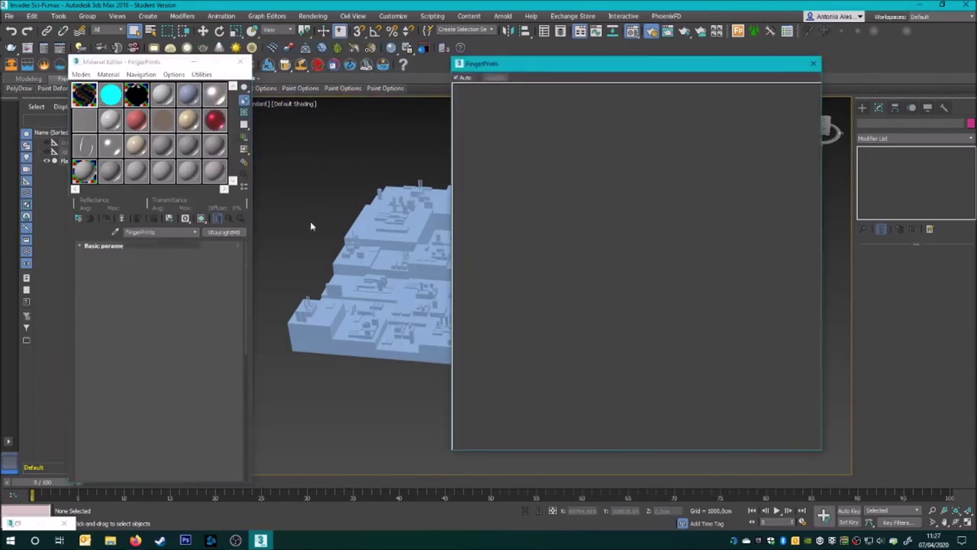
- Set the city Multi/Sub-Object to 2 sub-materials and copy the cyan VRayLightMtl into sub-slot 2
click(814, 64)
click(111, 95)
click(84, 94)
click(121, 261)
text(2)
key(Return)
drag(111, 94, 175, 313)
click(145, 305)
- Close the Material Editor, frame the city, and draw a tube beside it
alt+middle_drag(359, 252, 428, 229)
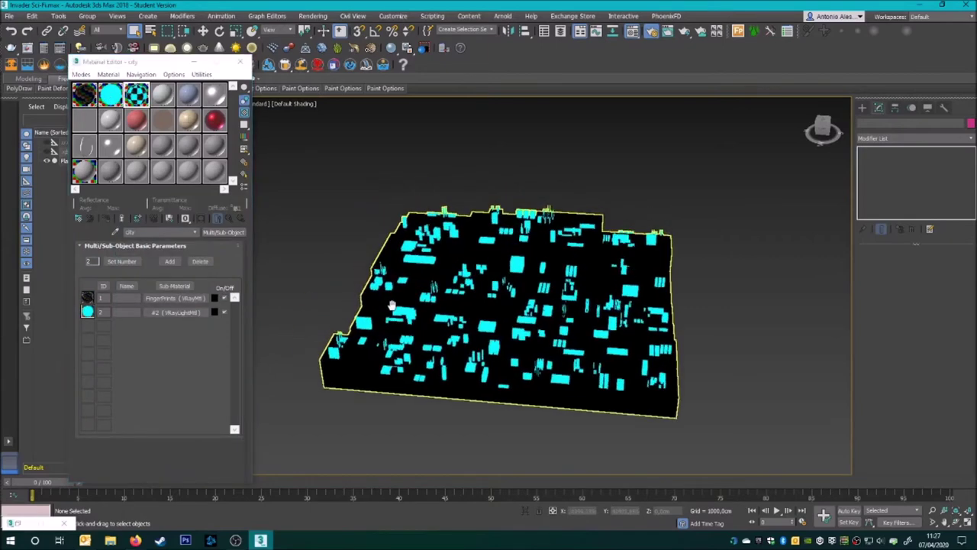
click(241, 61)
alt+middle_drag(534, 306, 836, 117)
click(863, 107)
click(934, 190)
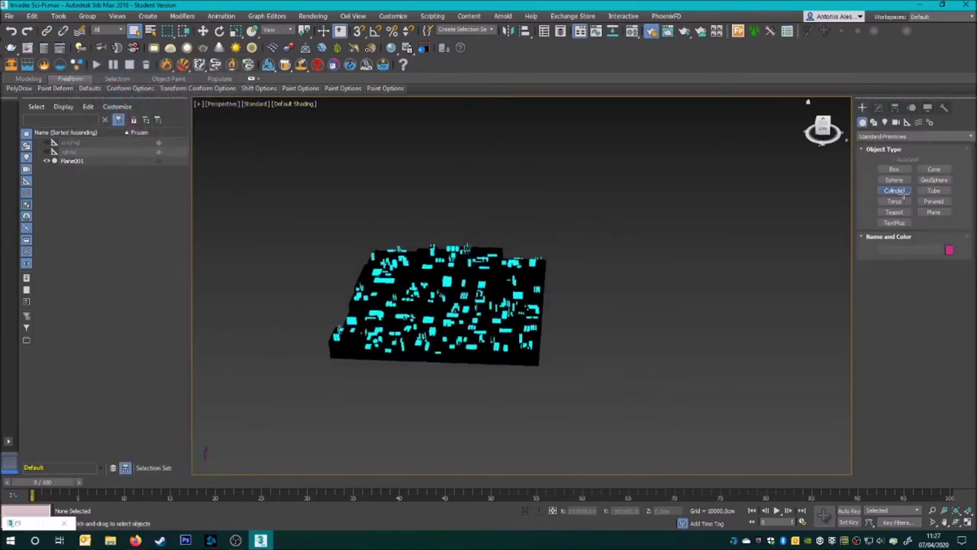
drag(672, 226, 764, 271)
click(733, 282)
- Discard the stray torus and other test objects and draw a new tube beside the city
right_click(651, 282)
click(894, 201)
drag(617, 241, 687, 252)
right_click(631, 220)
click(895, 212)
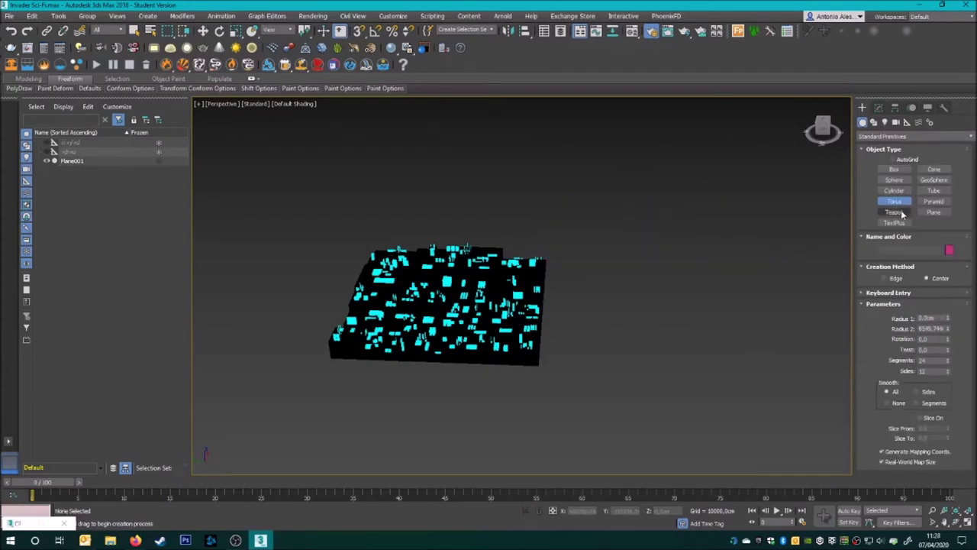
drag(621, 229, 718, 245)
right_click(717, 245)
click(934, 190)
drag(594, 241, 650, 252)
click(733, 254)
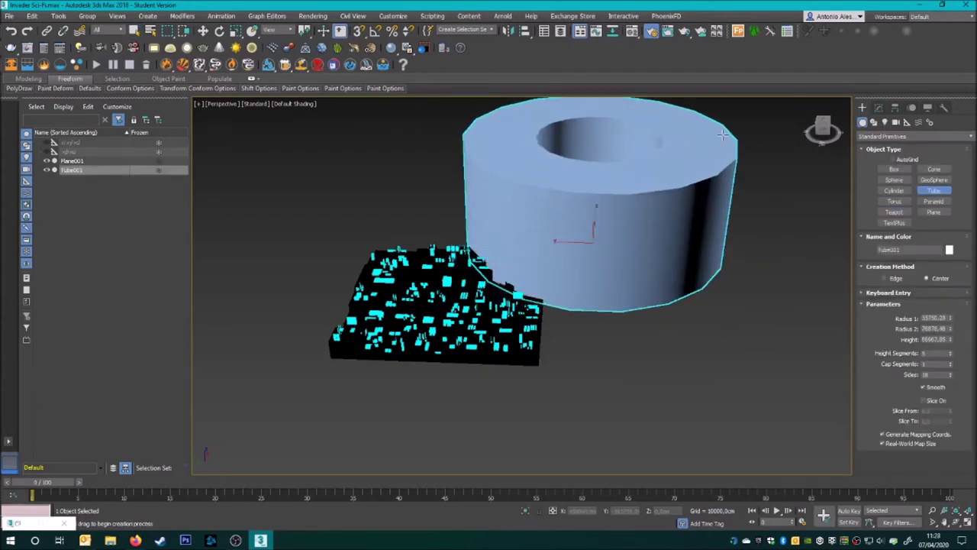
- Give the tube radii 40000/60000 cm and height 50000 cm, lift it, and convert to editable mesh
click(879, 107)
drag(949, 273, 931, 258)
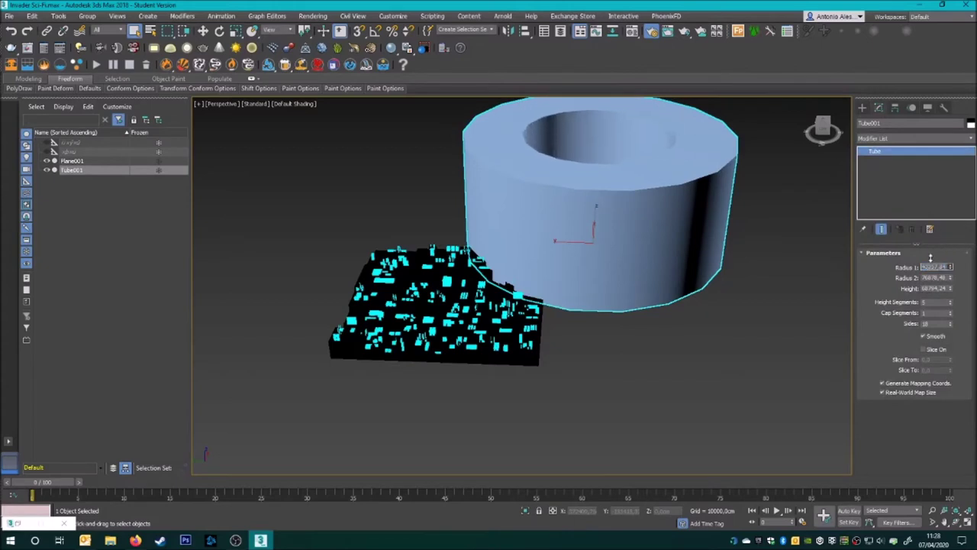
drag(952, 279, 951, 289)
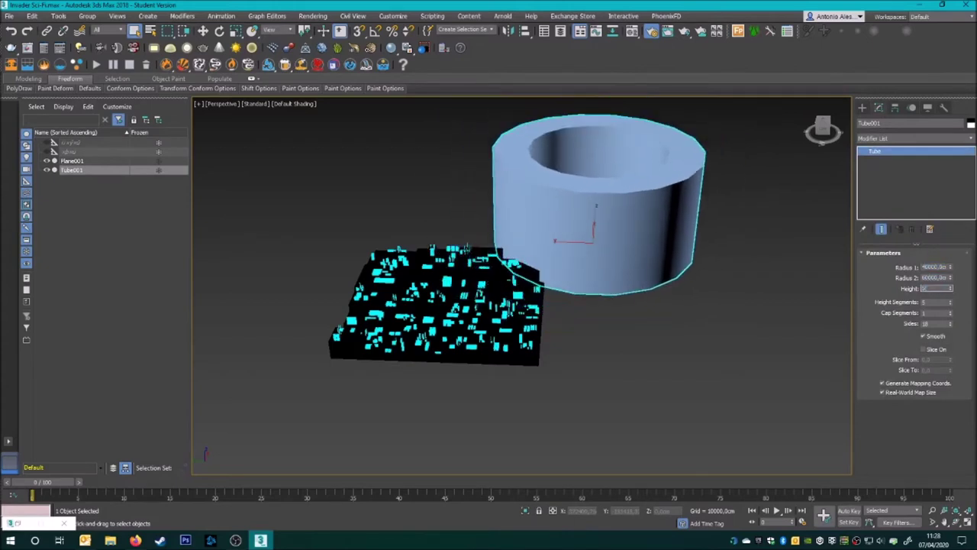
scroll(576, 359, down, 2)
scroll(576, 359, down, 2)
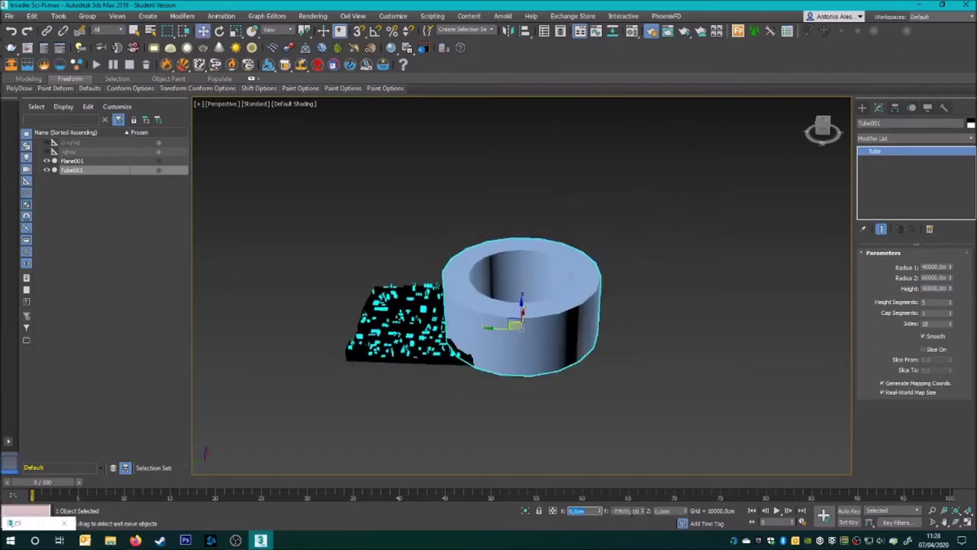
text(0)
key(Tab)
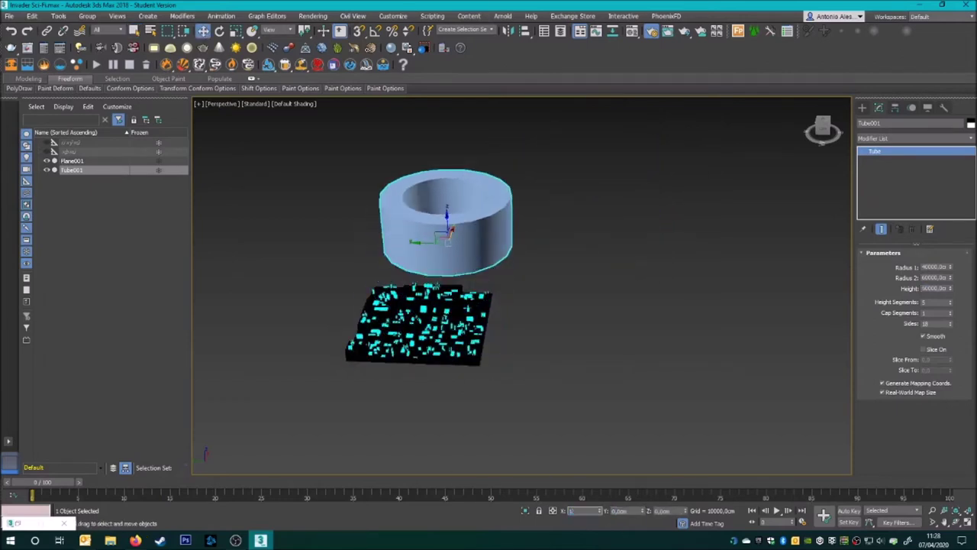
right_click(491, 227)
click(615, 320)
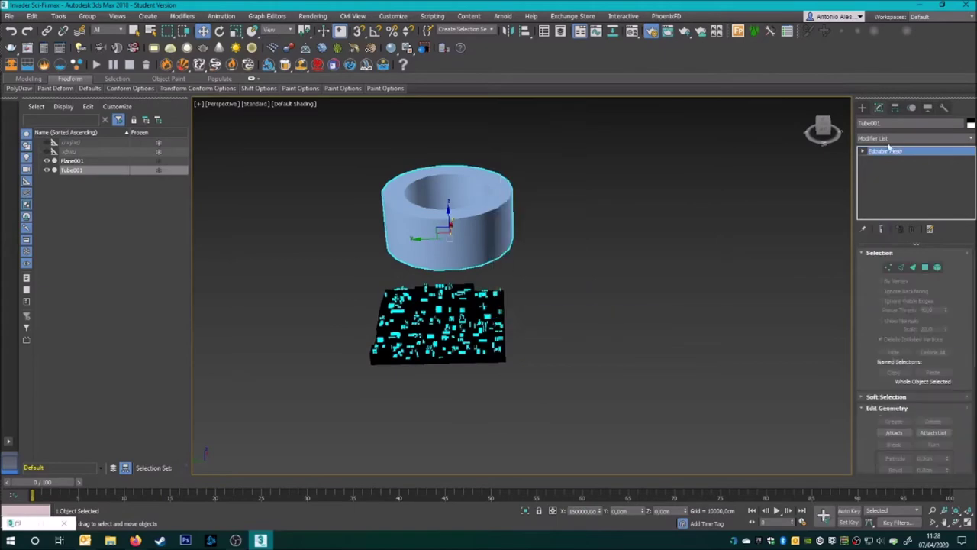
- Add a Chamfer modifier to the ring with Amount 5000 cm and 10 segments
click(916, 138)
click(878, 339)
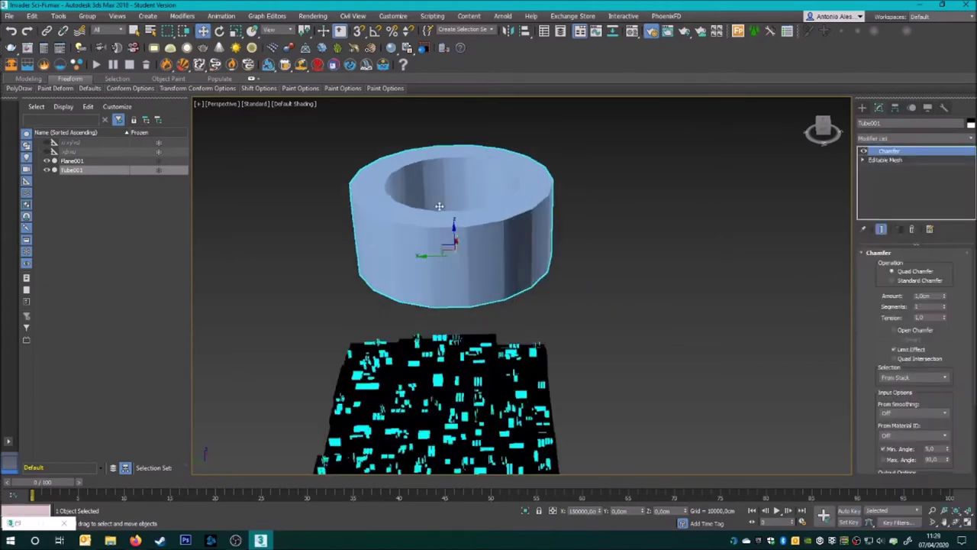
key(z)
text(100)
key(Return)
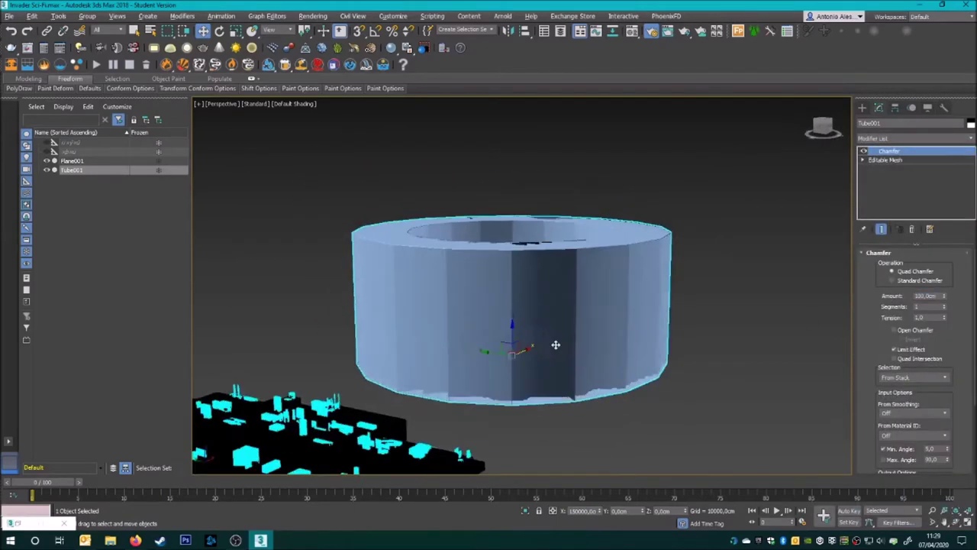
- Undo back to the parametric tube, then redo the mesh conversion and the chamfer
alt+middle_drag(597, 375, 644, 300)
scroll(644, 299, down, 3)
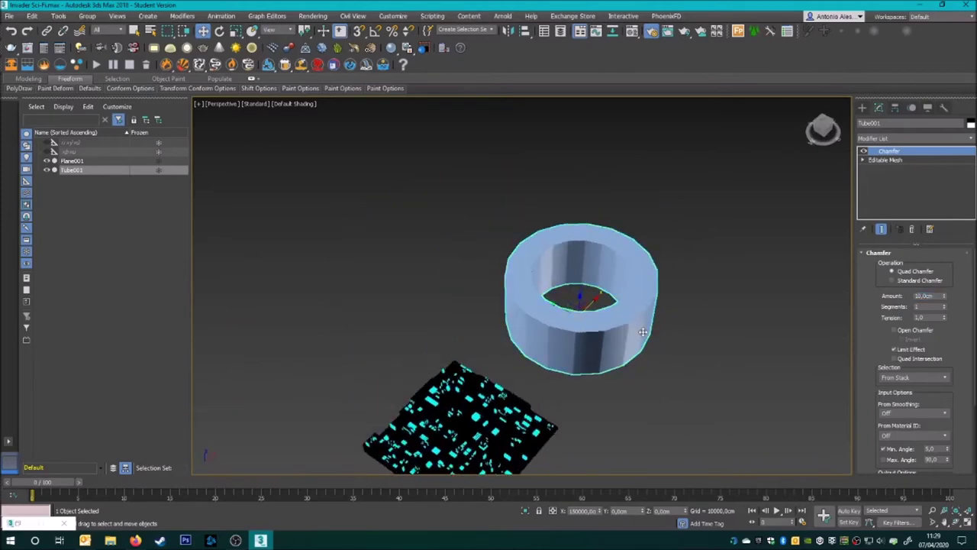
scroll(640, 330, up, 8)
scroll(640, 330, down, 3)
scroll(640, 330, down, 2)
click(911, 228)
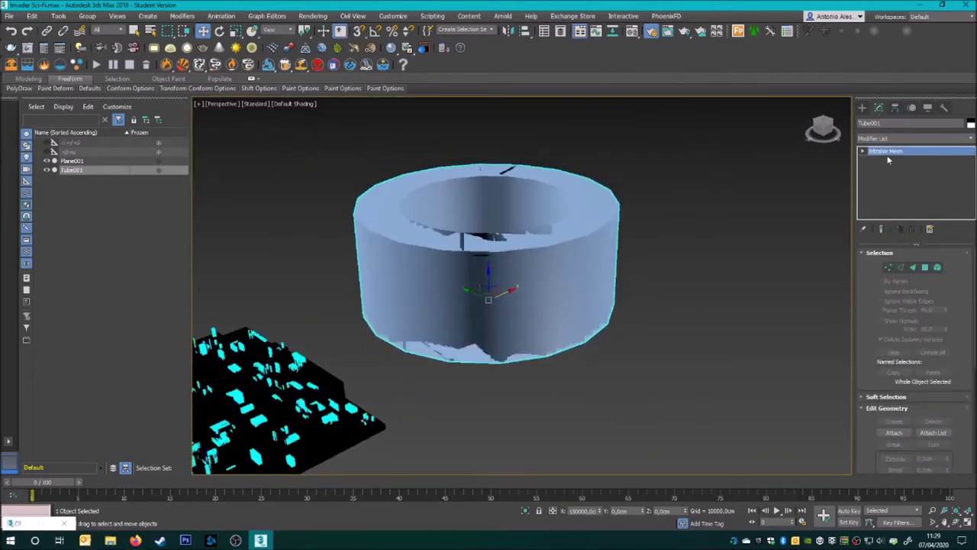
key(ctrl+z)
key(ctrl+z)
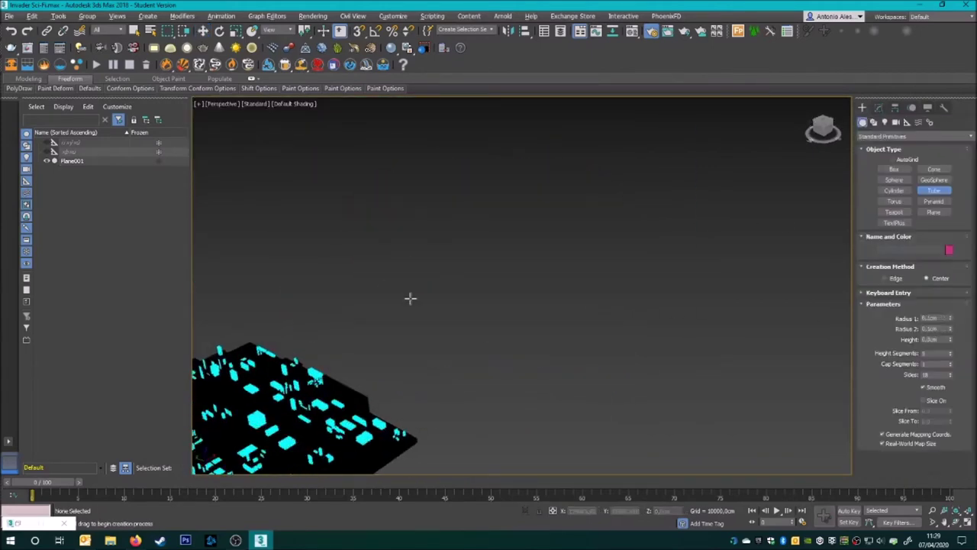
key(ctrl+y)
scroll(714, 192, up, 5)
scroll(595, 301, up, 3)
middle_drag(595, 301, 617, 257)
key(ctrl+y)
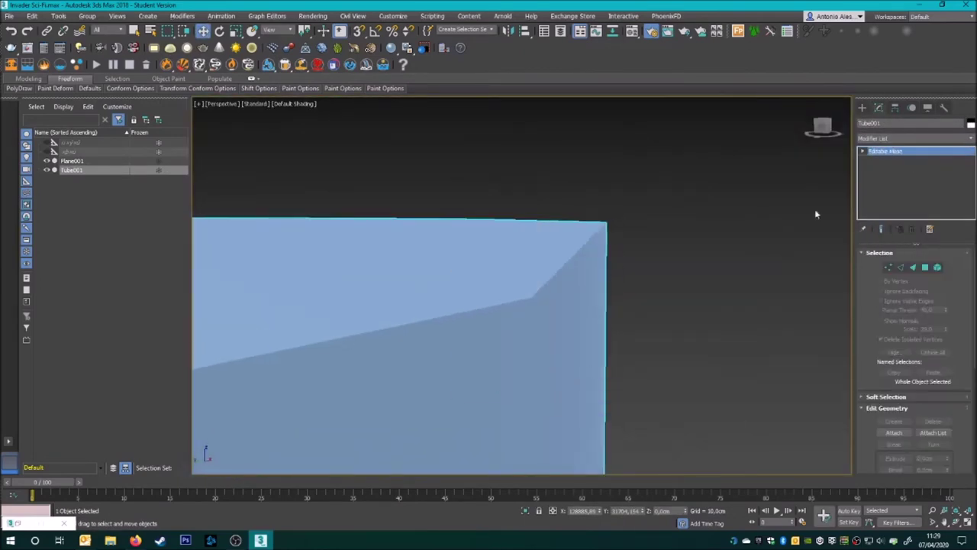
key(ctrl+y)
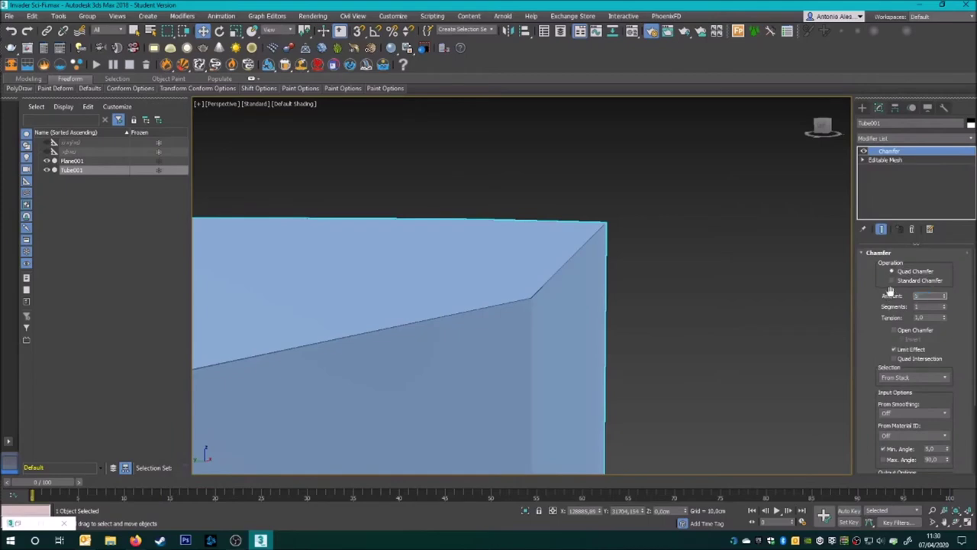
- Switch the viewport to a wireframe Top view of the ring and city
scroll(597, 307, down, 3)
scroll(597, 307, down, 3)
scroll(626, 267, down, 5)
mouse_move(627, 267)
alt+middle_down()
mouse_move(627, 230)
mouse_move(626, 274)
alt+middle_up()
scroll(572, 290, up, 4)
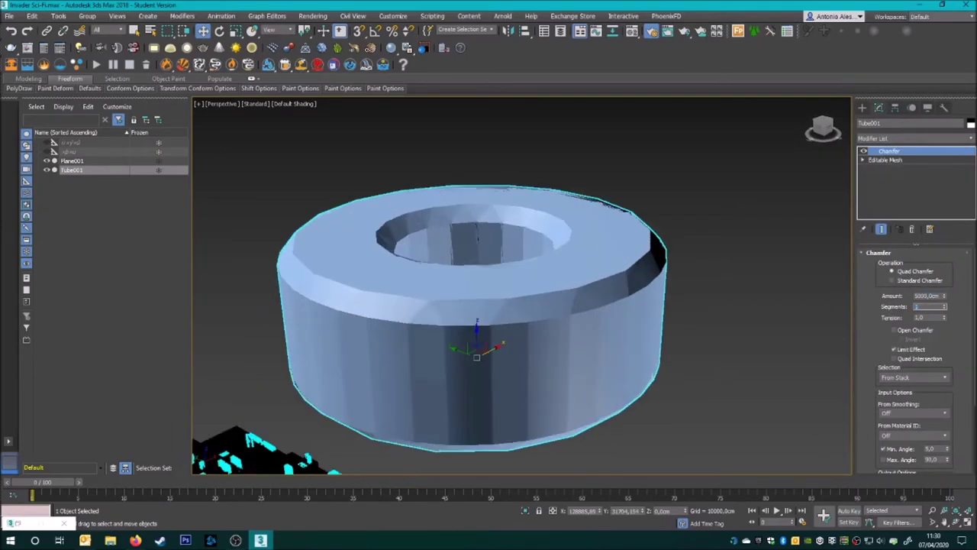
key(t)
key(z)
text(0)
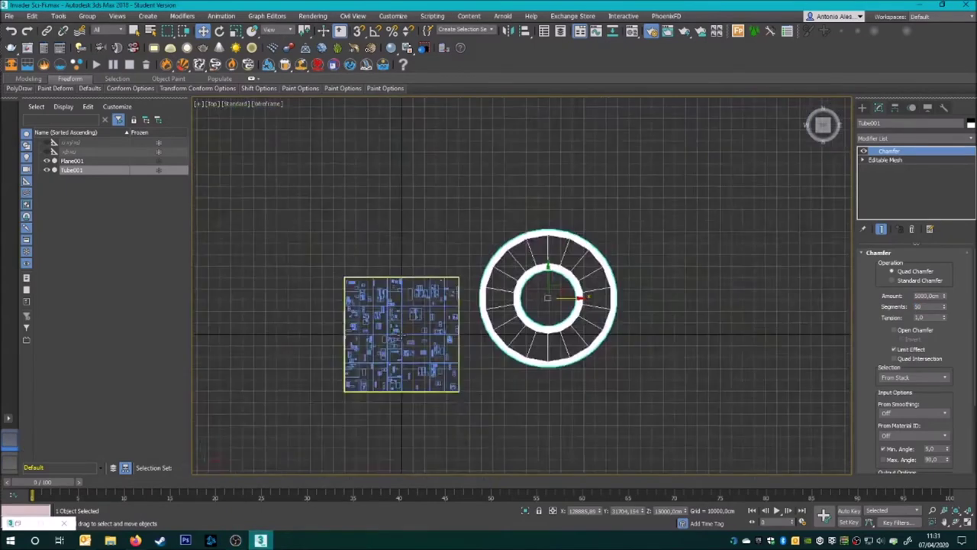
click(862, 108)
- Create a physical camera aimed at the city in the Top view
click(897, 122)
click(894, 169)
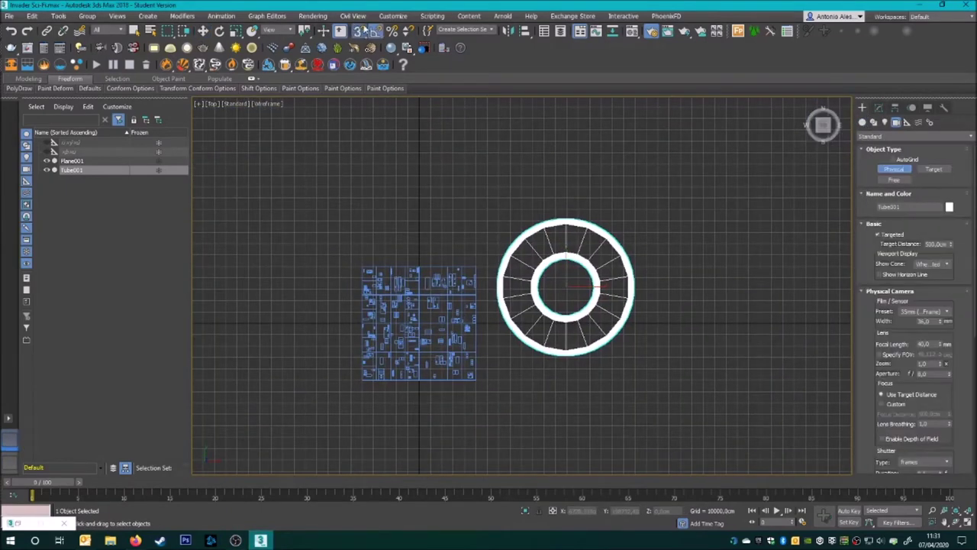
drag(271, 359, 271, 187)
right_click(357, 31)
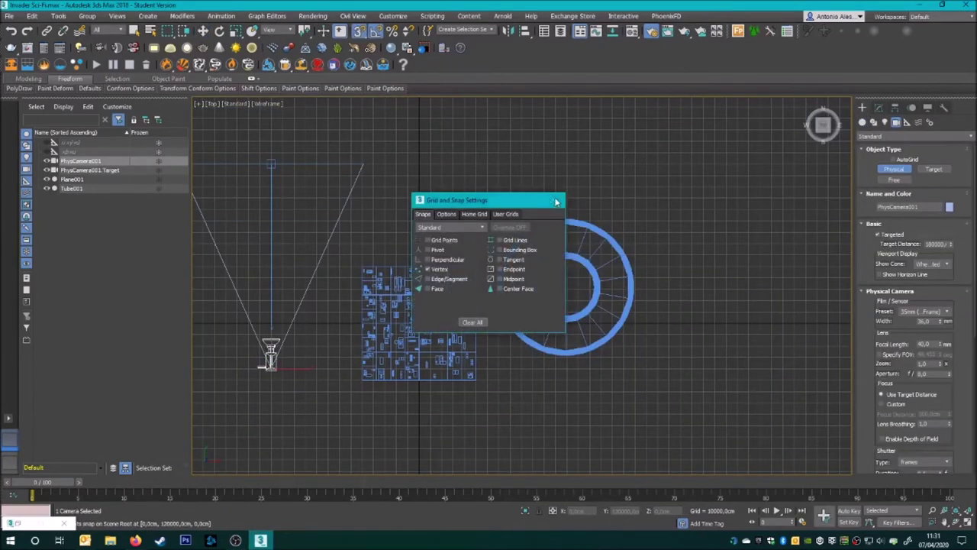
click(563, 199)
- Make the camera untargeted and set its manual exposure to 100
click(879, 108)
click(898, 264)
scroll(900, 427, down, 2)
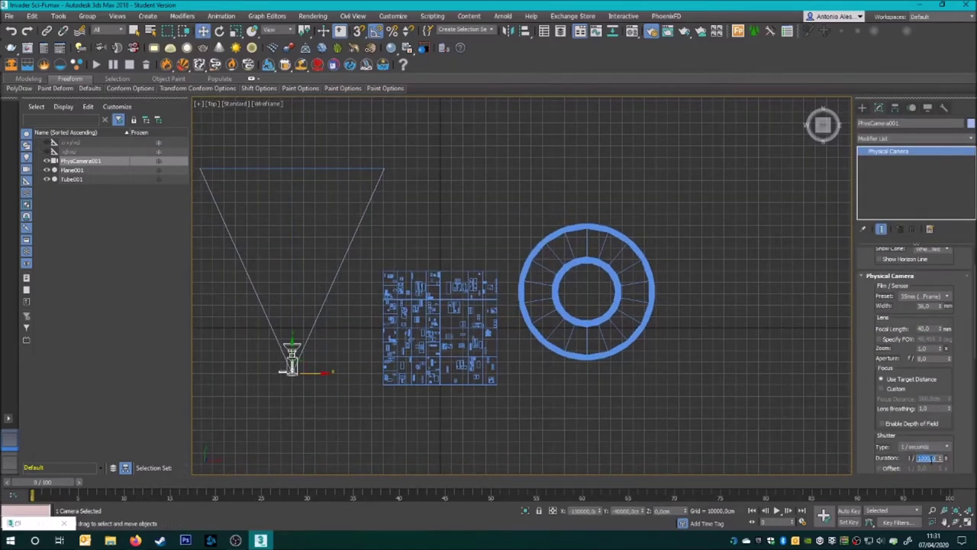
scroll(880, 438, down, 4)
text(100)
key(Return)
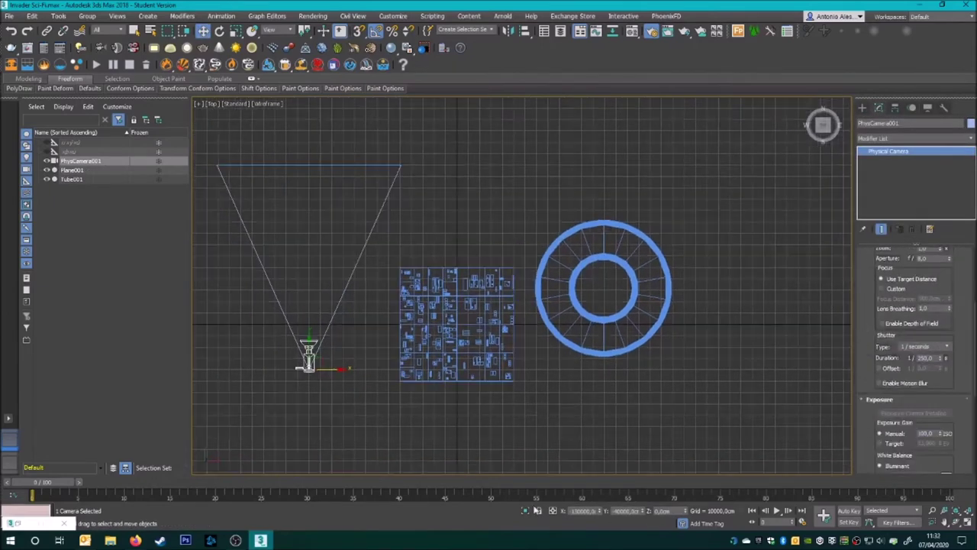
- Position the camera at X 0, Y -40000 and look through it
text(0)
key(Tab)
text(0)
key(Return)
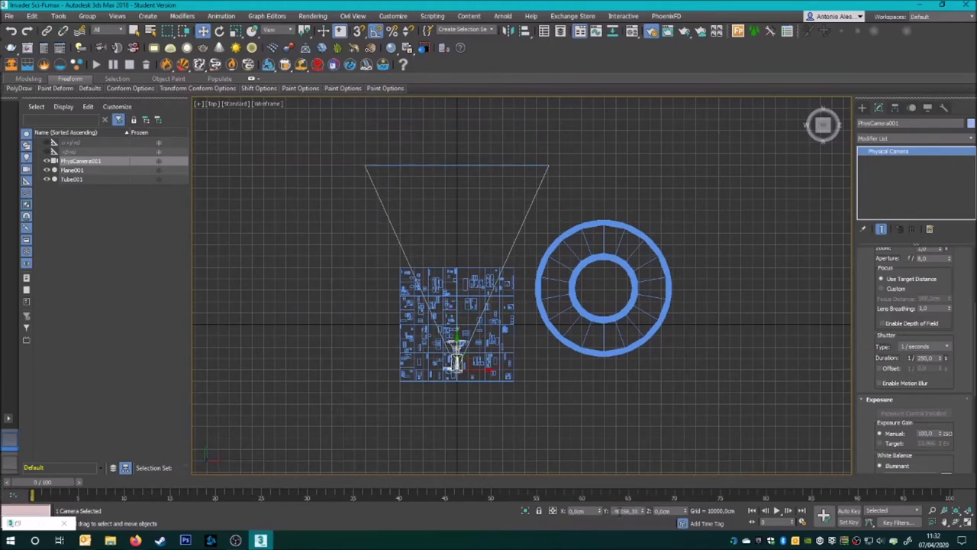
key(Return)
middle_drag(451, 409, 438, 419)
key(c)
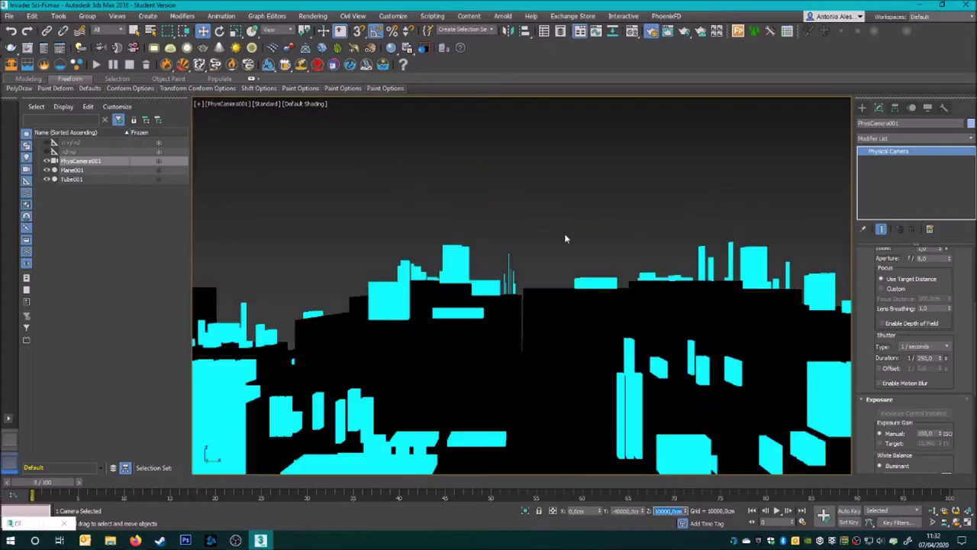
- In Top view, select the ring and centre it at X 0
click(565, 239)
key(t)
click(528, 297)
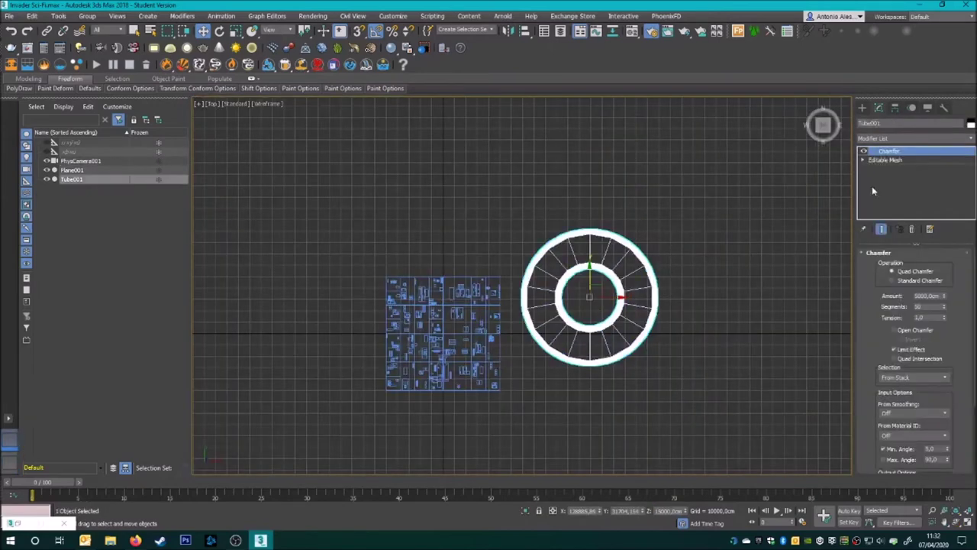
text(0)
key(Return)
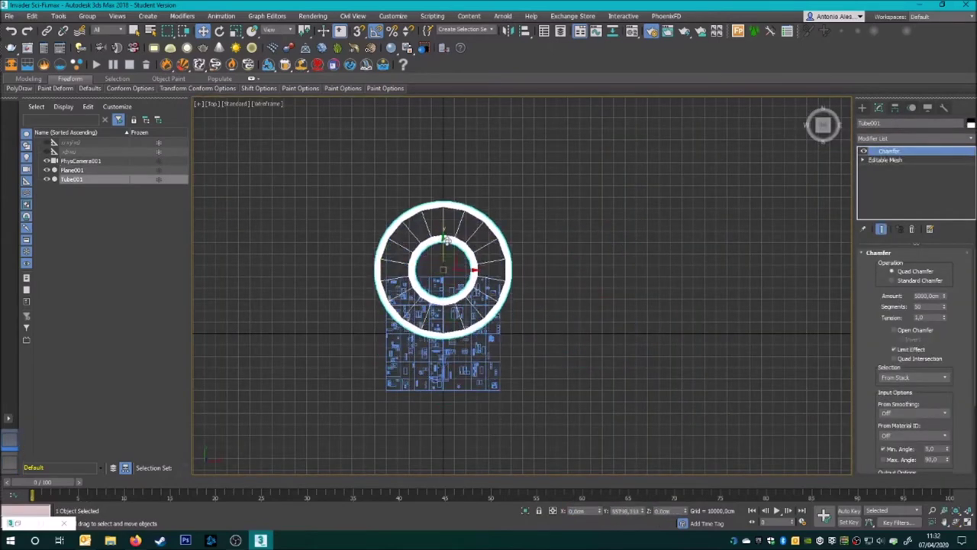
- In the camera view, raise the ring to Z 30000 cm and push it back along Y
key(c)
text(30)
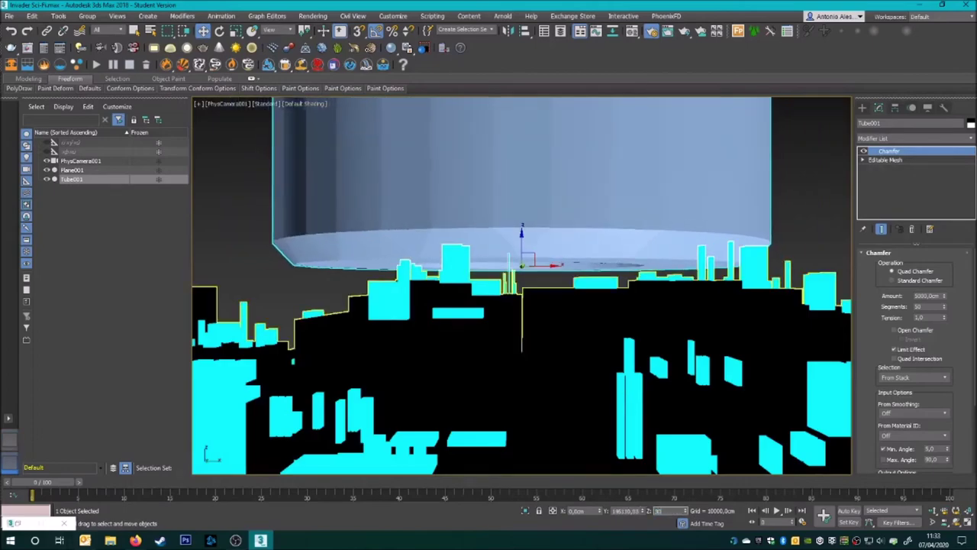
text(00)
key(Return)
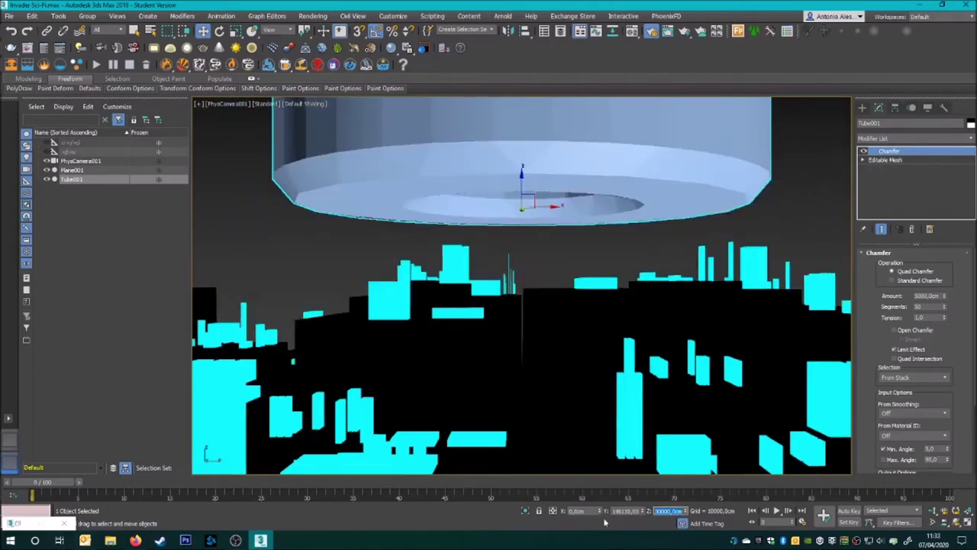
drag(638, 455, 626, 361)
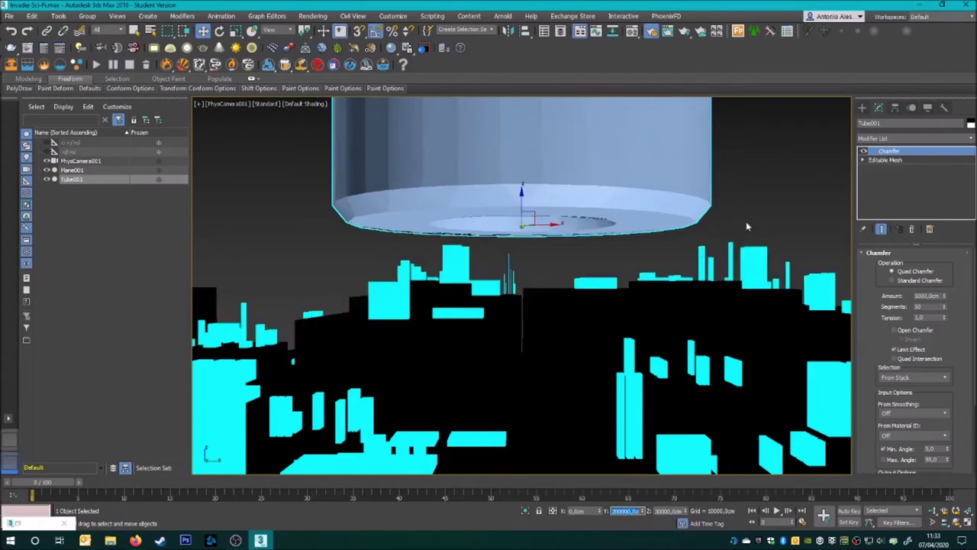
click(581, 336)
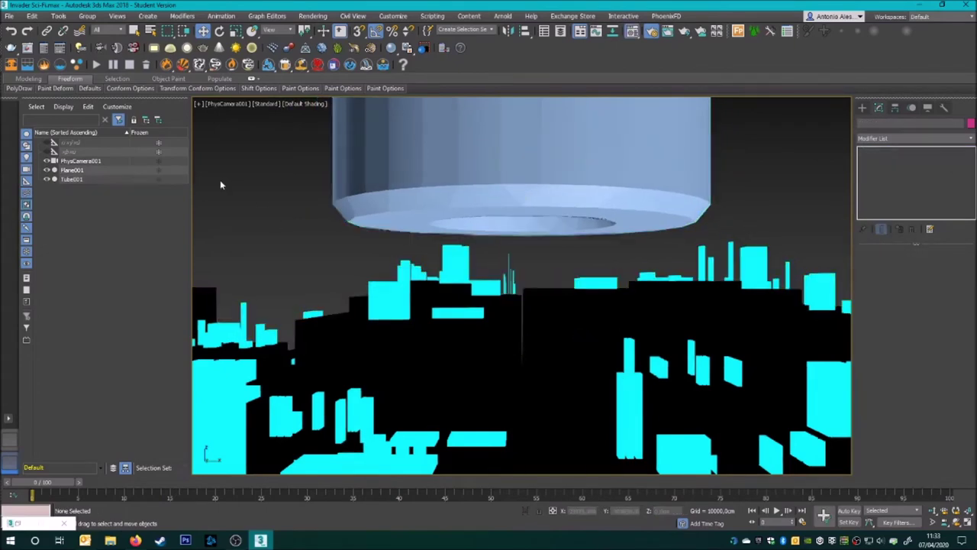
key(m)
click(223, 232)
- Import the X RAY material library and load the XRay material into a slot
click(396, 115)
click(432, 126)
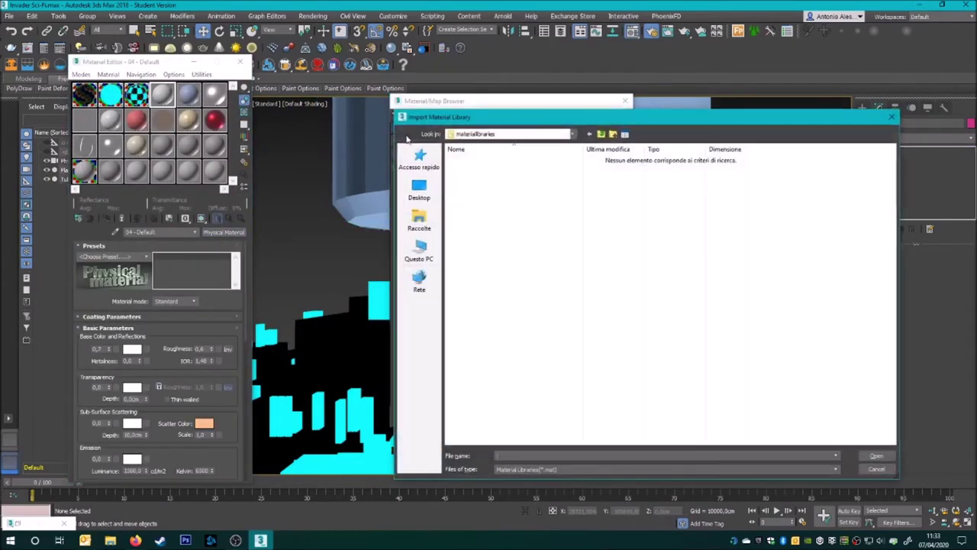
double_click(477, 189)
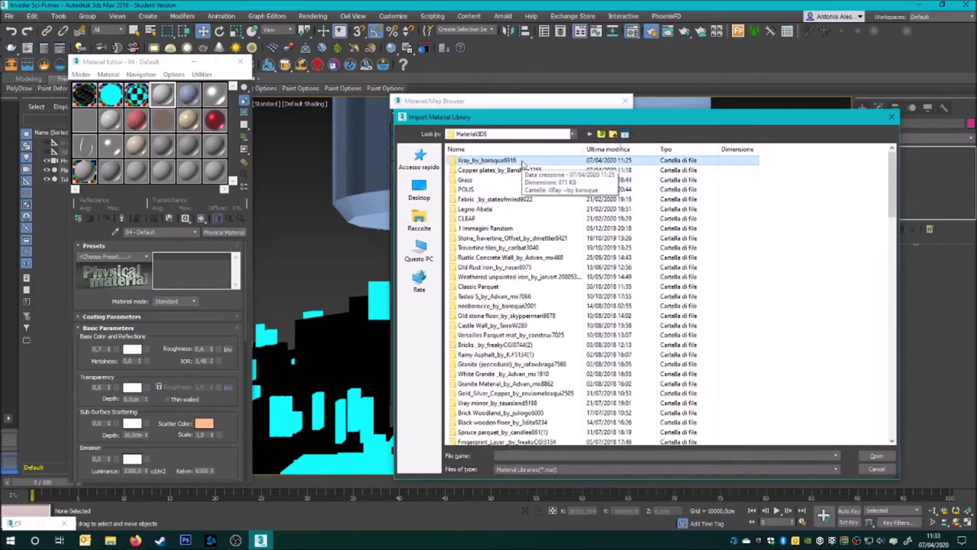
double_click(470, 162)
click(467, 160)
double_click(471, 167)
double_click(446, 137)
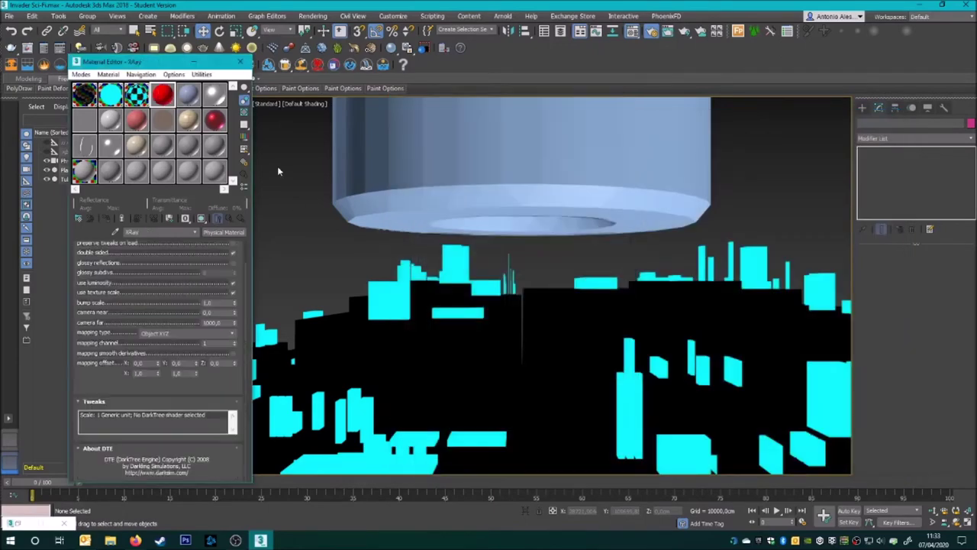
- Add the XRay material's folder to the External Files user paths
click(394, 16)
click(427, 126)
click(426, 192)
click(585, 233)
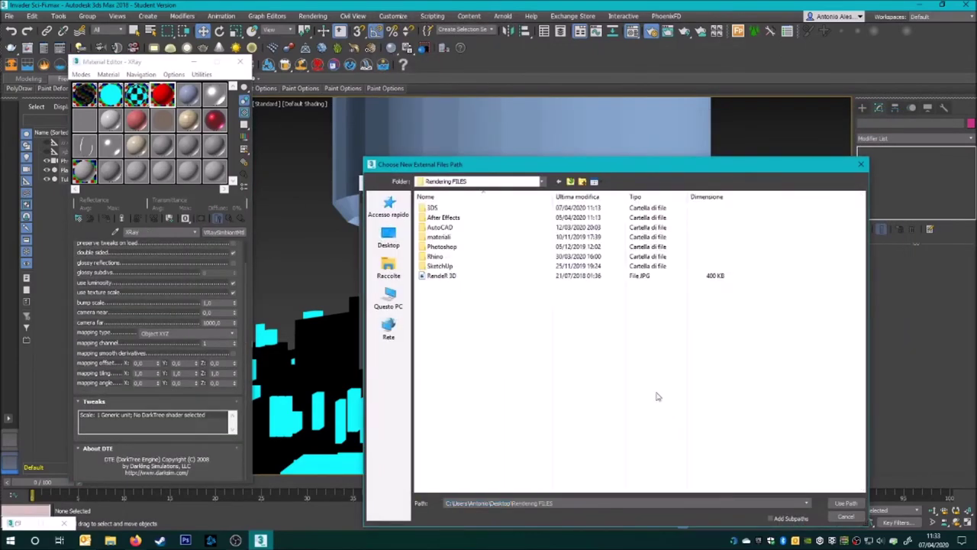
double_click(439, 237)
double_click(443, 217)
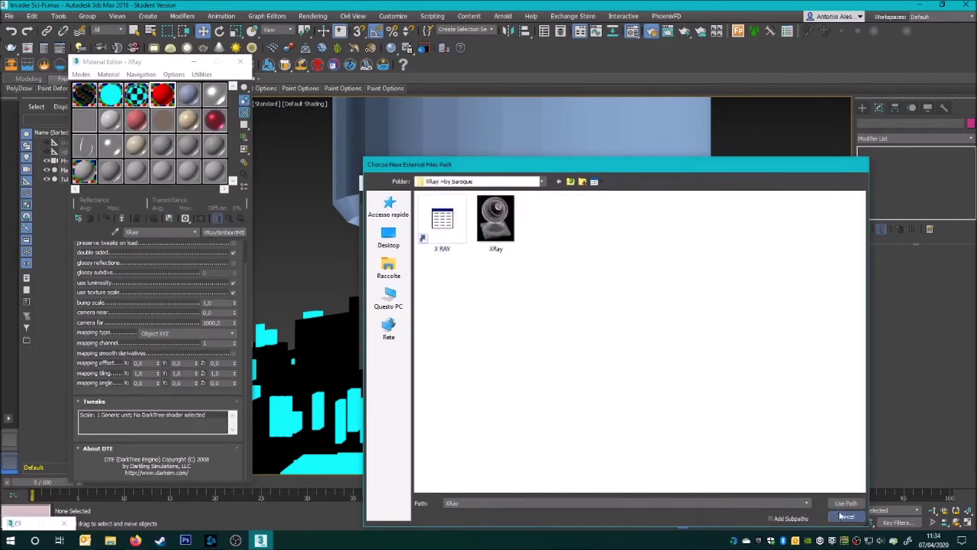
click(845, 503)
click(585, 357)
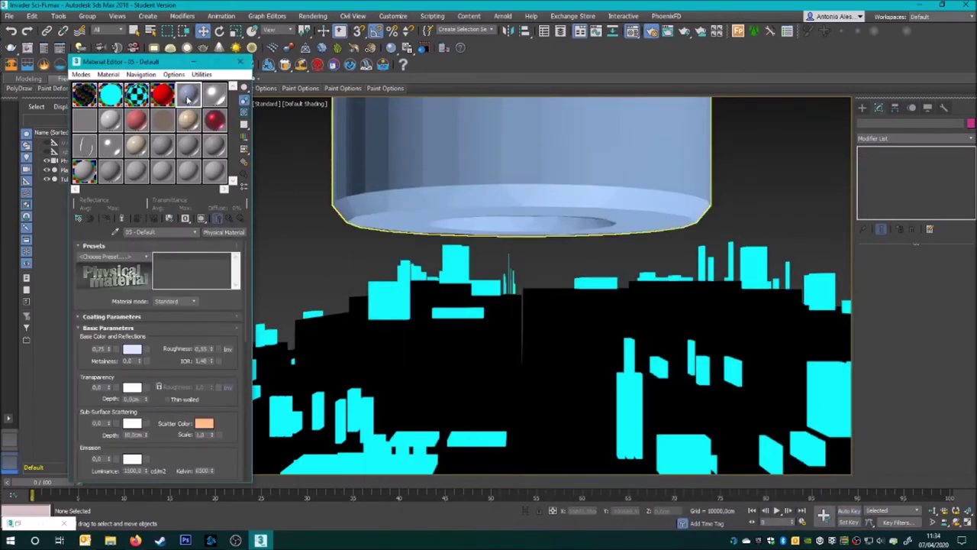
- Give Plane001 another Greeble modifier and a UVW Map modifier
click(451, 175)
click(917, 138)
click(890, 174)
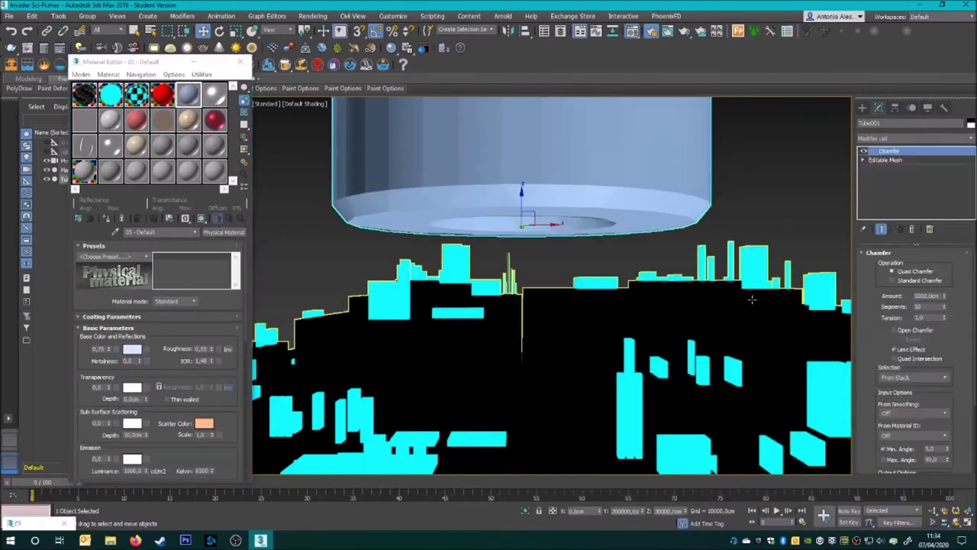
click(891, 142)
click(898, 362)
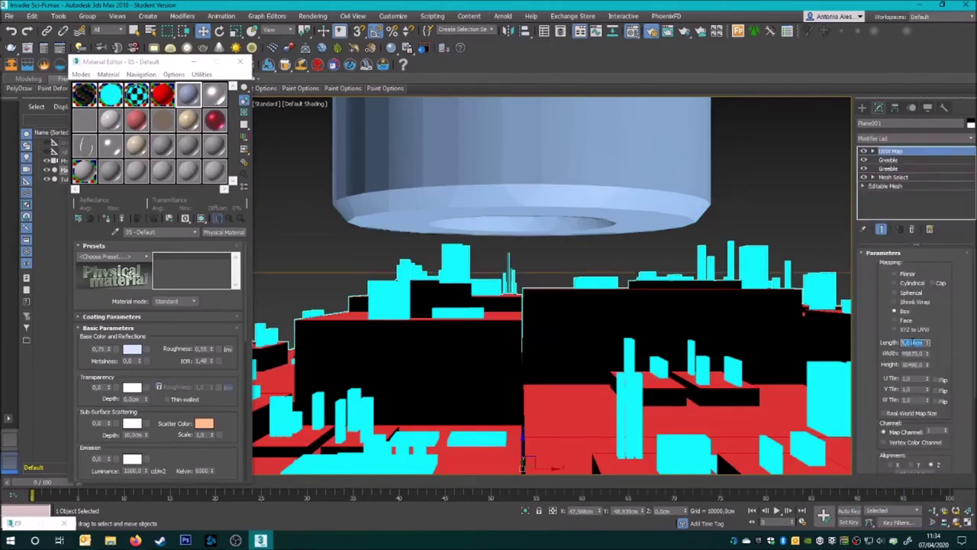
click(520, 168)
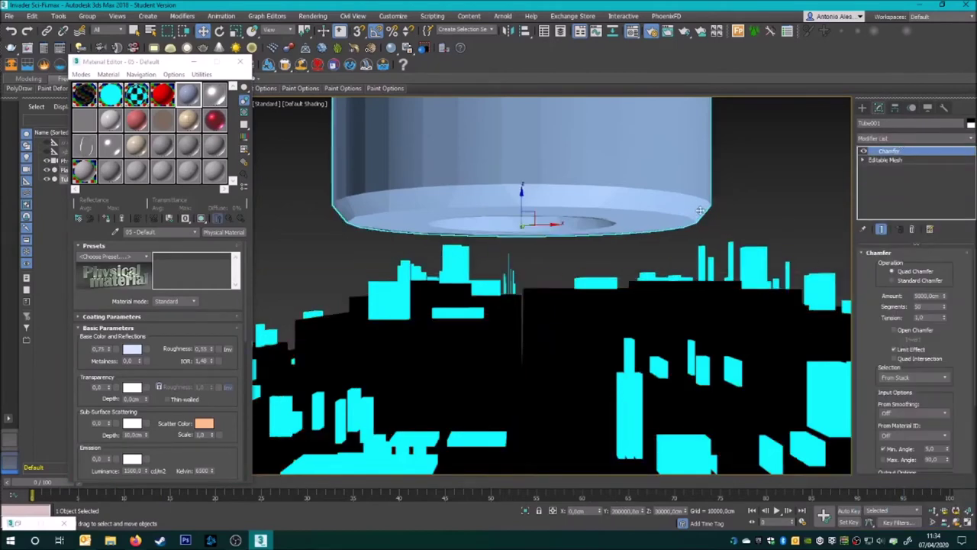
- Add a Greeble modifier to Tube001 from the Modifier List
click(916, 138)
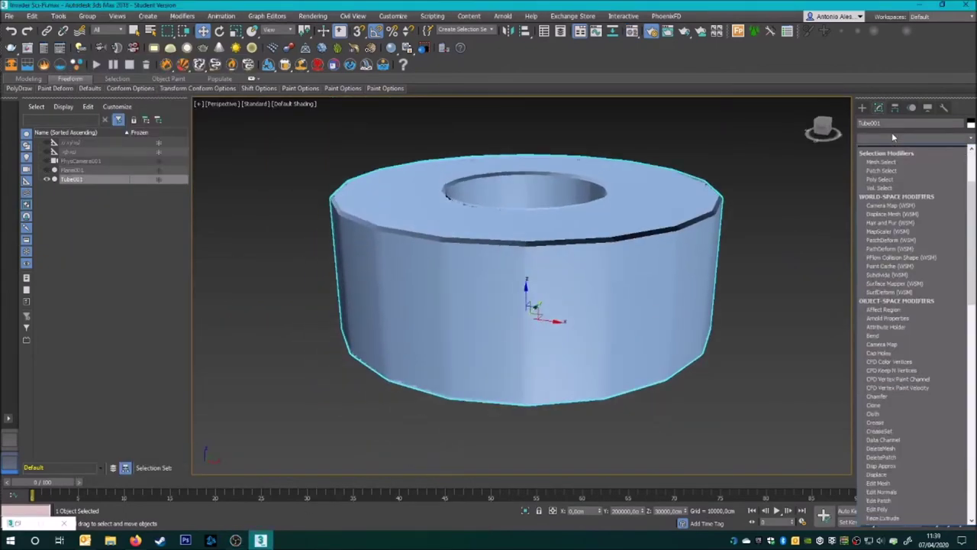
key(g)
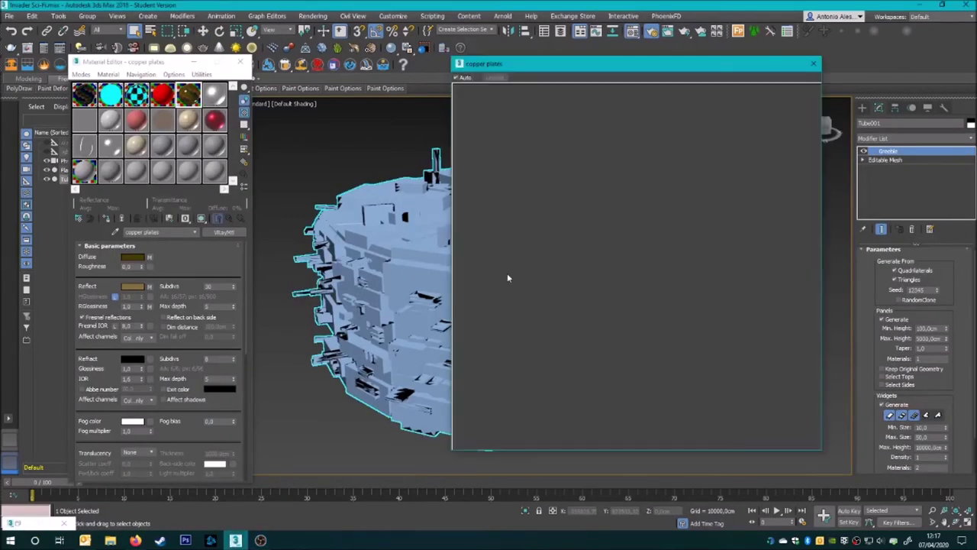
- Turn the active material into a Multi/Sub-Object, keeping the old material and adding the glow material
click(85, 120)
click(224, 231)
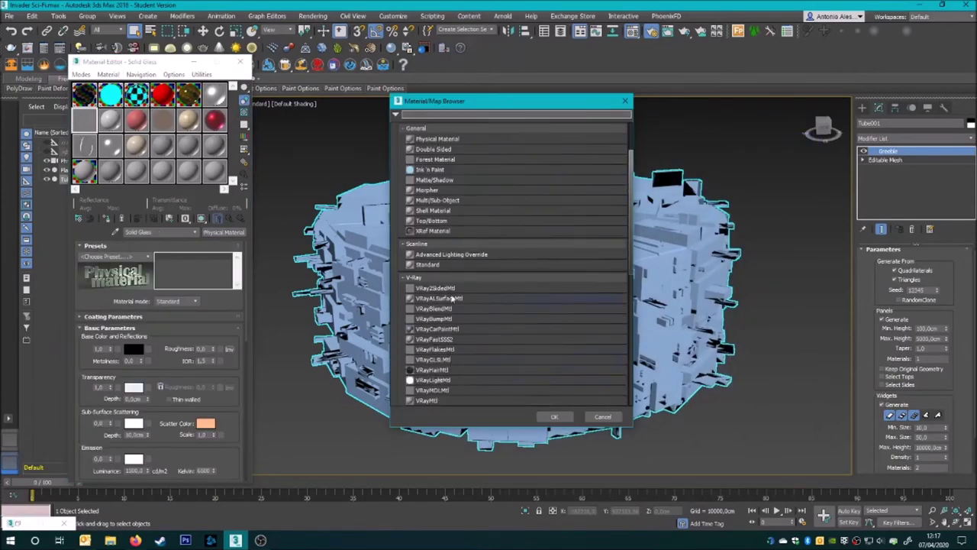
click(548, 419)
click(136, 298)
click(164, 320)
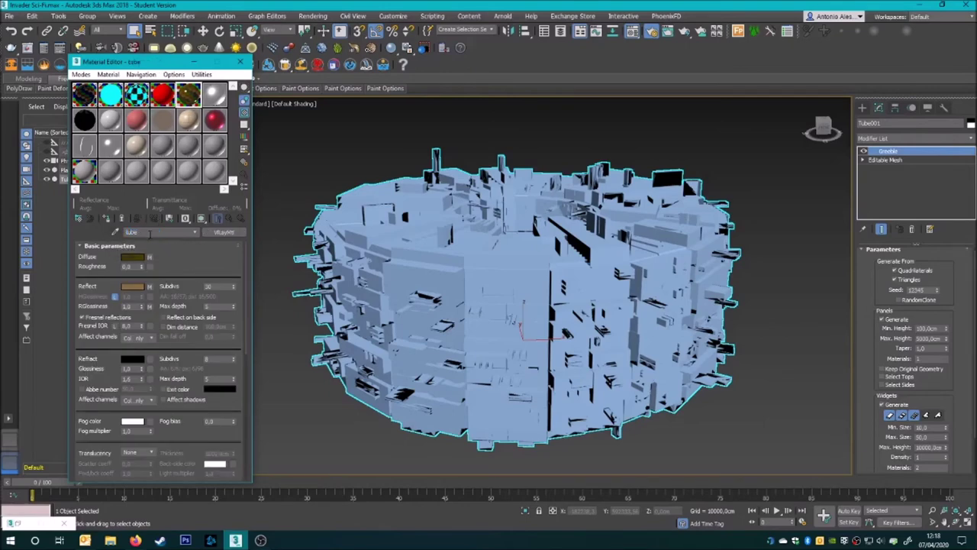
click(216, 94)
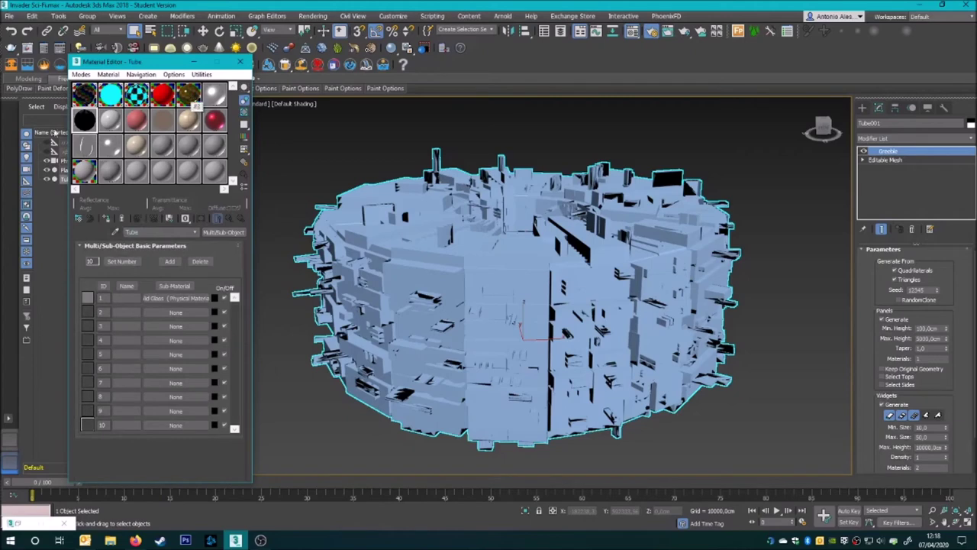
click(176, 298)
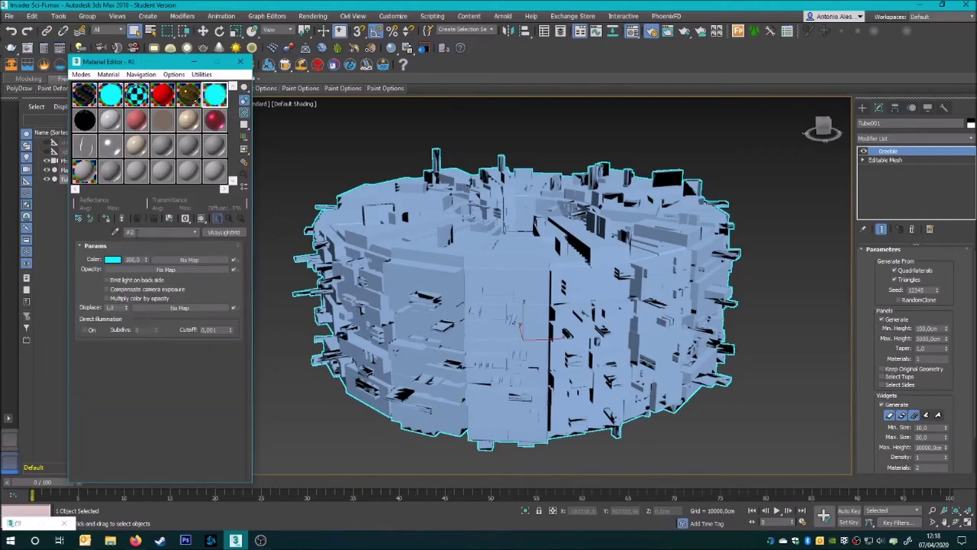
- Set the multi-material to 2 sub-materials and make the glow colour red
click(129, 130)
click(122, 262)
text(2)
click(174, 287)
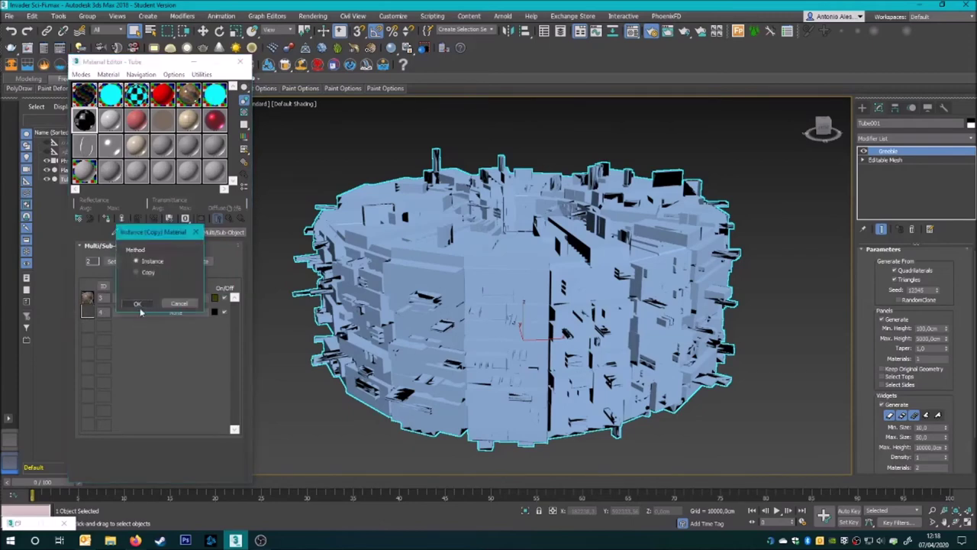
click(174, 297)
click(112, 259)
click(211, 77)
click(376, 156)
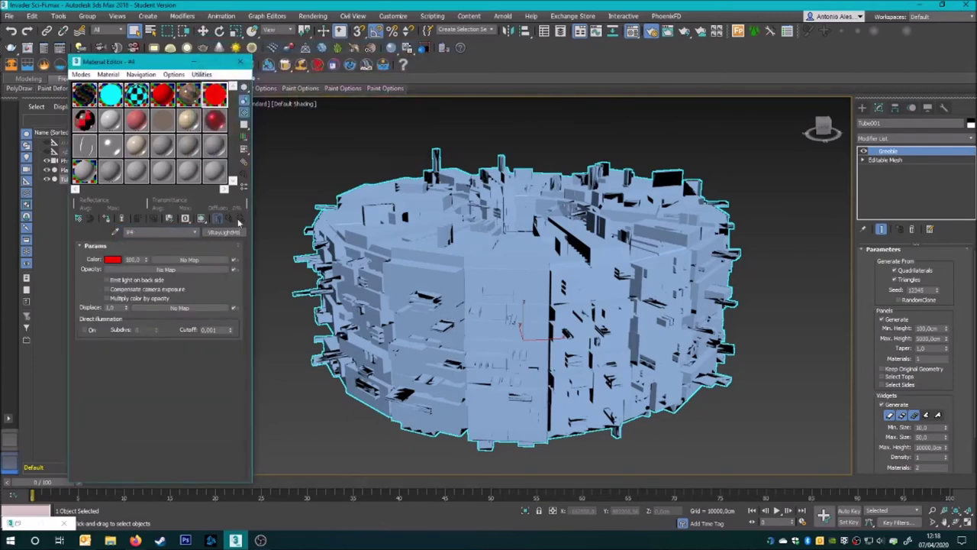
click(218, 218)
- Assign the multi-material to the ring and give the Greeble widgets material ID 4
drag(84, 118, 443, 275)
scroll(924, 305, down, 2)
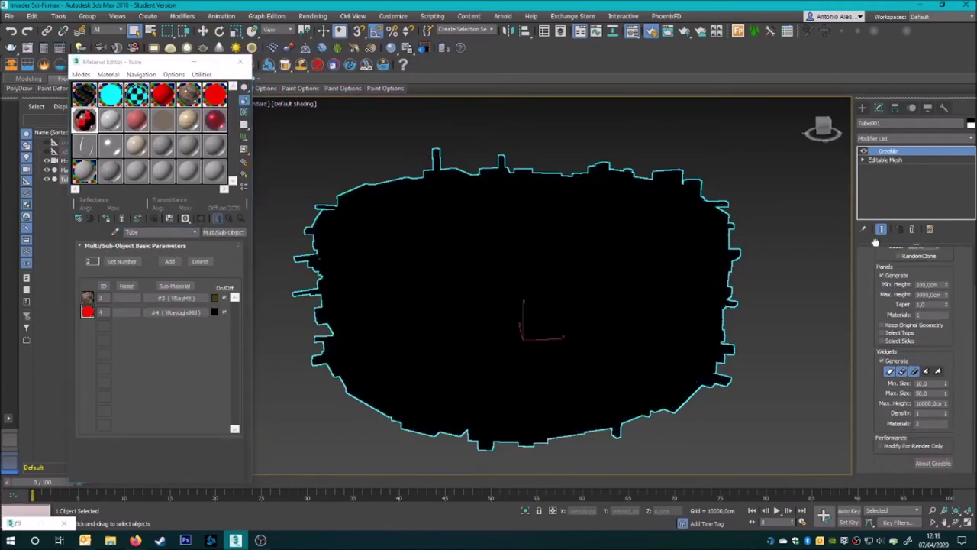
click(923, 423)
text(4)
key(Return)
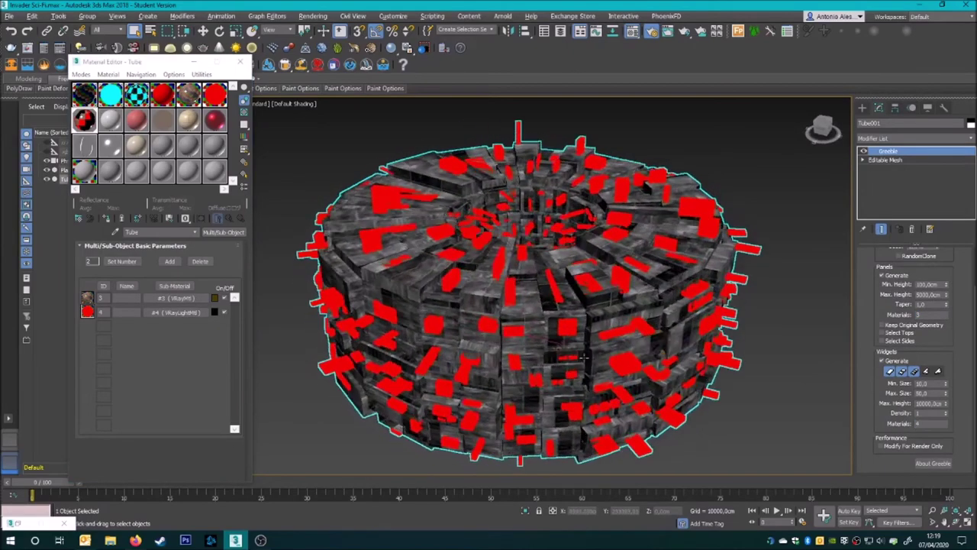
click(241, 61)
- Clone the city block as an instance beside the original
key(c)
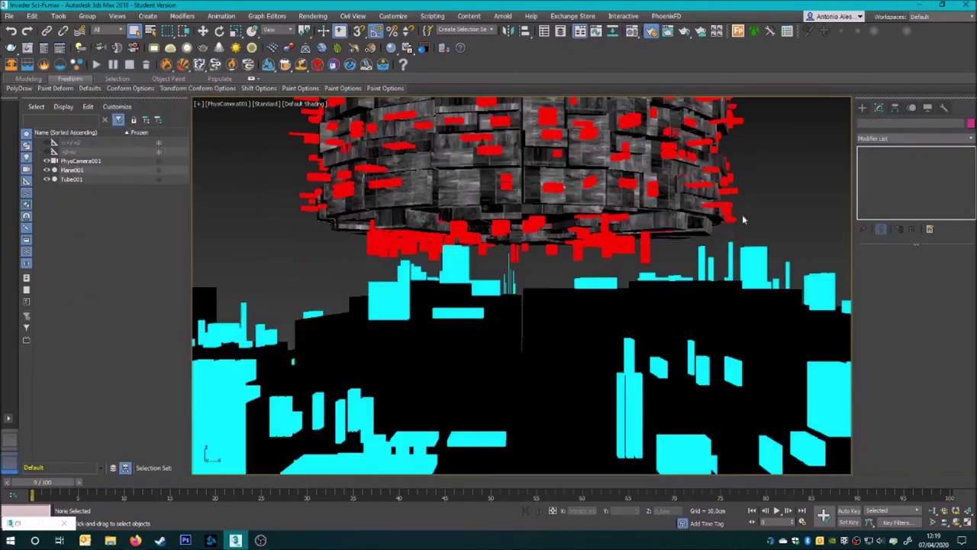
key(F10)
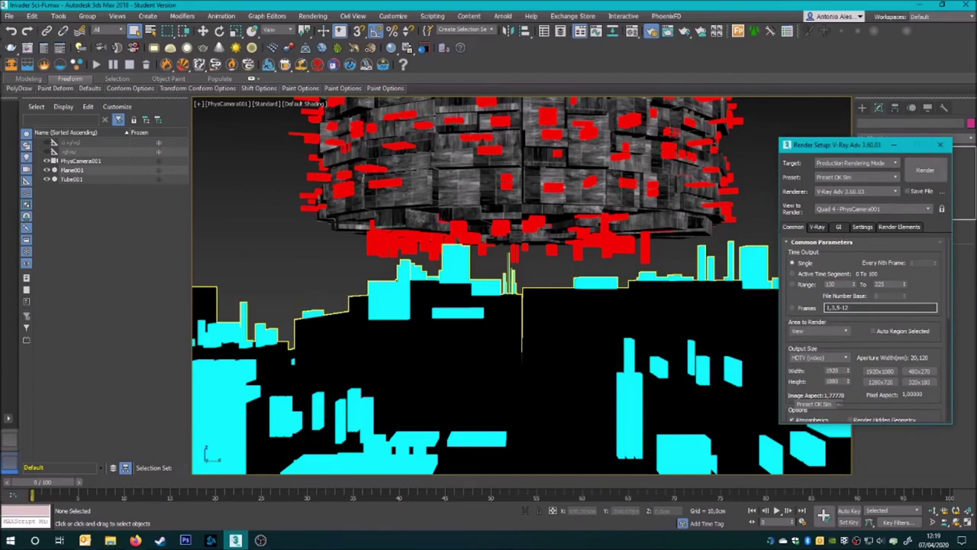
click(260, 540)
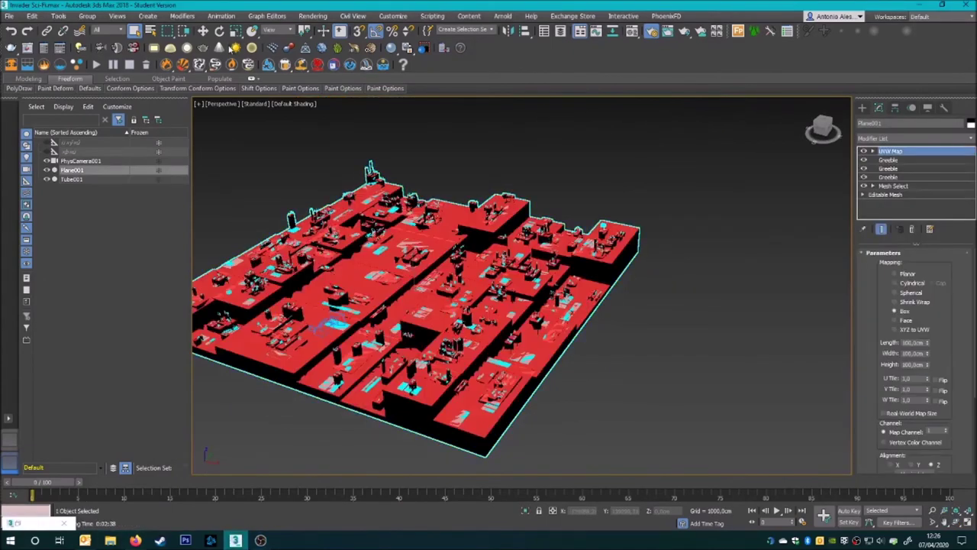
shift+drag(259, 323, 258, 302)
key(Return)
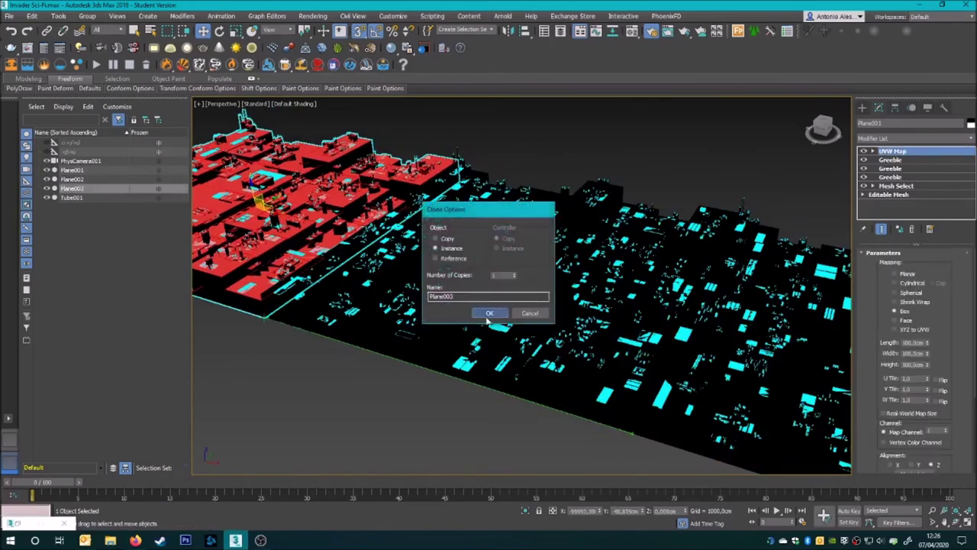
click(488, 317)
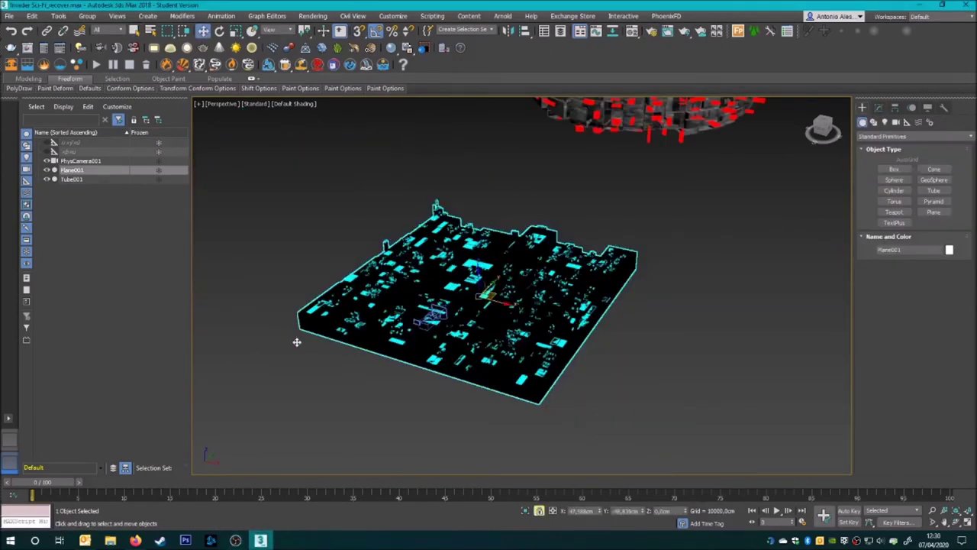
- Clone more snapped city blocks until the grid reaches Plane018 around the ring
key(s)
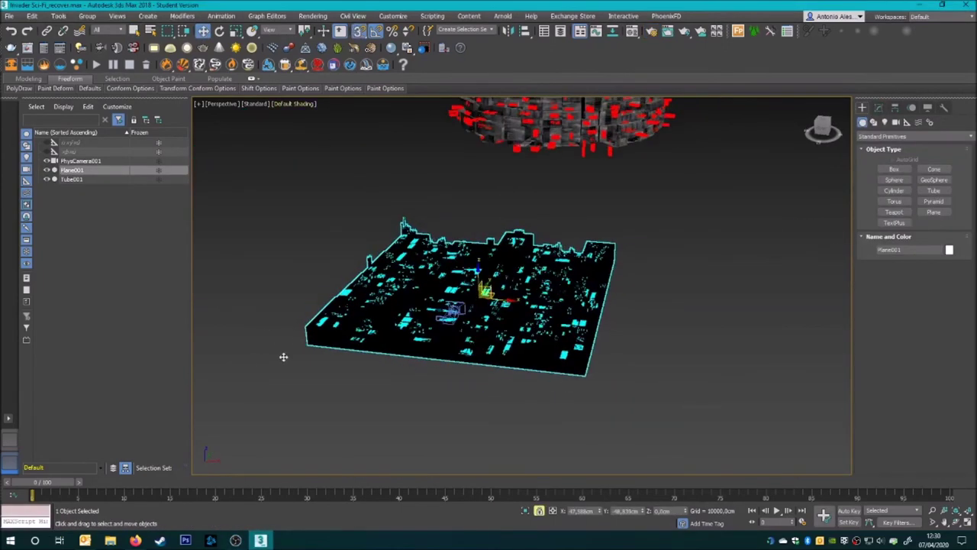
shift+drag(284, 353, 579, 373)
key(Return)
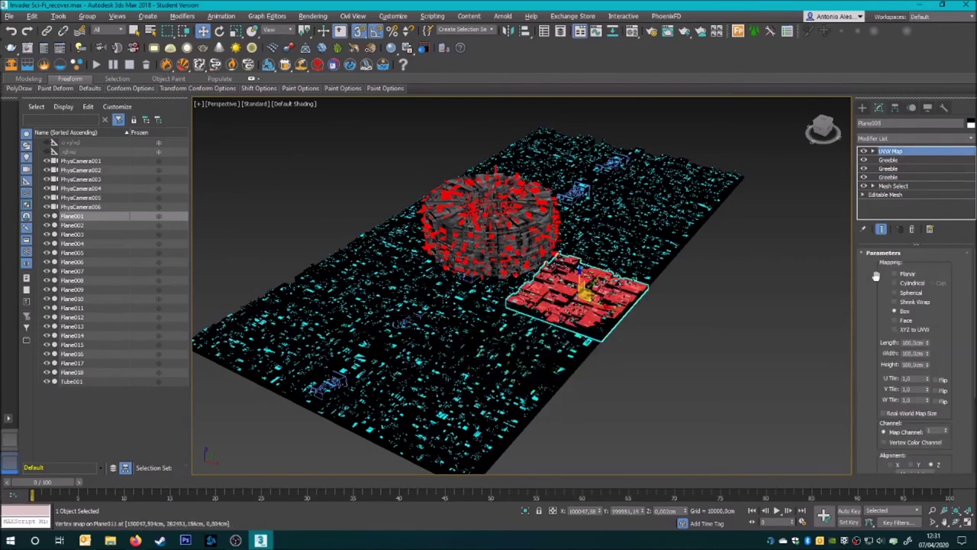
key(ctrl+d)
key(c)
click(521, 346)
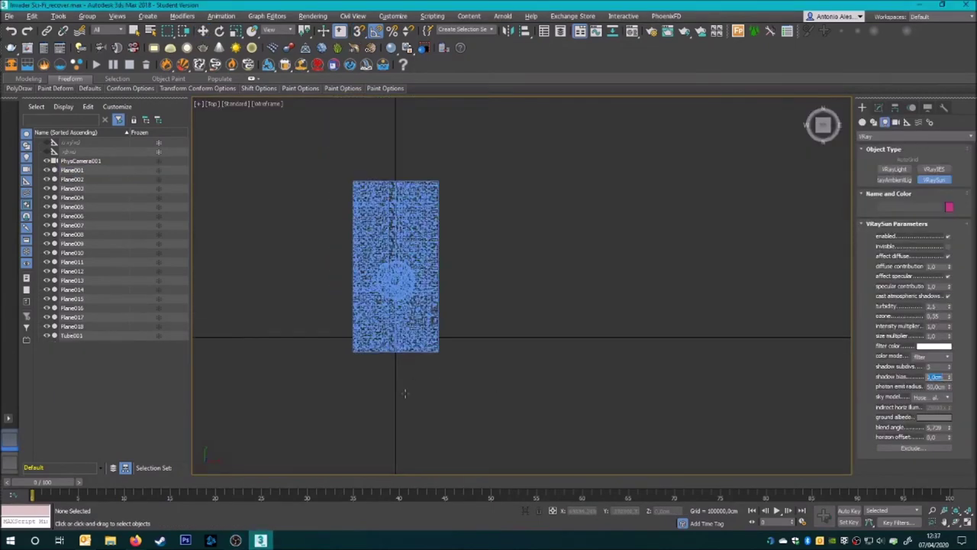
- Place a VRaySun and its target over the tiled city in Top view
scroll(385, 375, up, 3)
right_click(358, 30)
click(556, 201)
drag(395, 439, 395, 361)
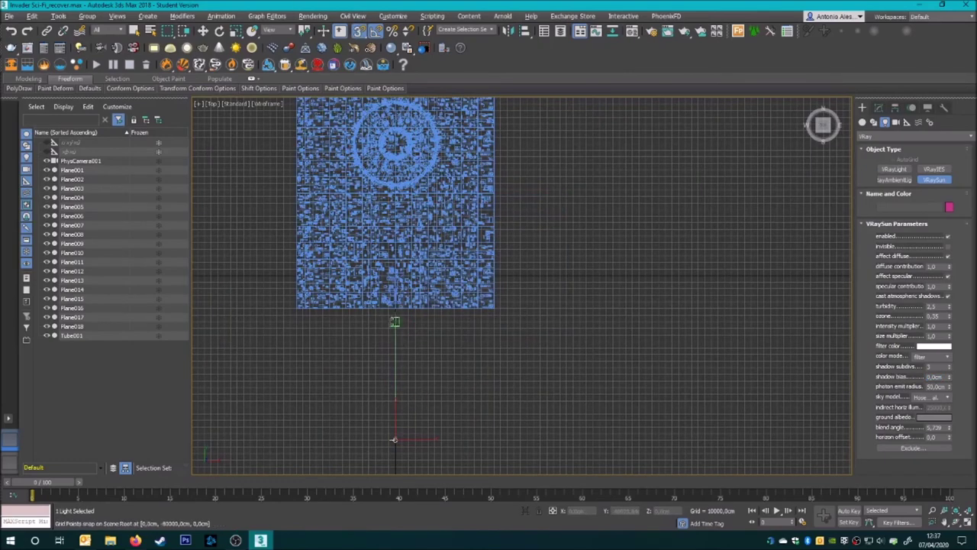
scroll(395, 349, down, 5)
scroll(405, 236, up, 6)
scroll(410, 305, down, 4)
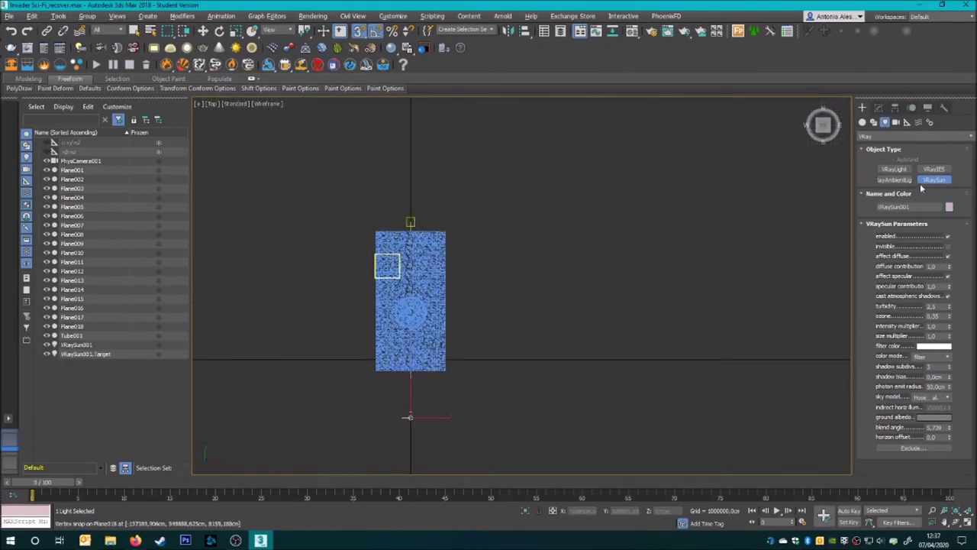
- Reposition the sun's target and the sun light
right_click(359, 30)
click(557, 200)
click(411, 222)
key(w)
scroll(384, 259, up, 3)
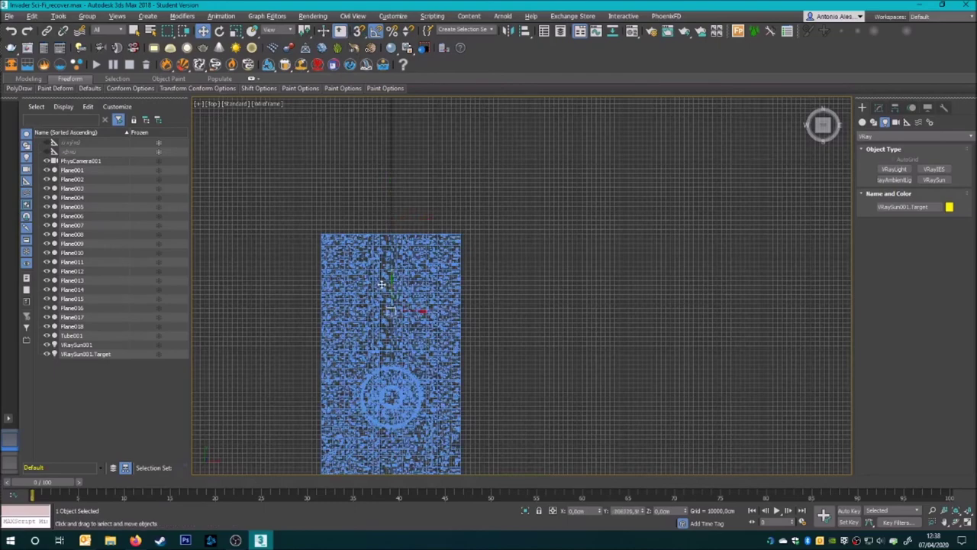
middle_drag(384, 259, 384, 122)
click(390, 388)
- Check the sun's filter colour in Front view, then open Render Setup from the camera view
key(f)
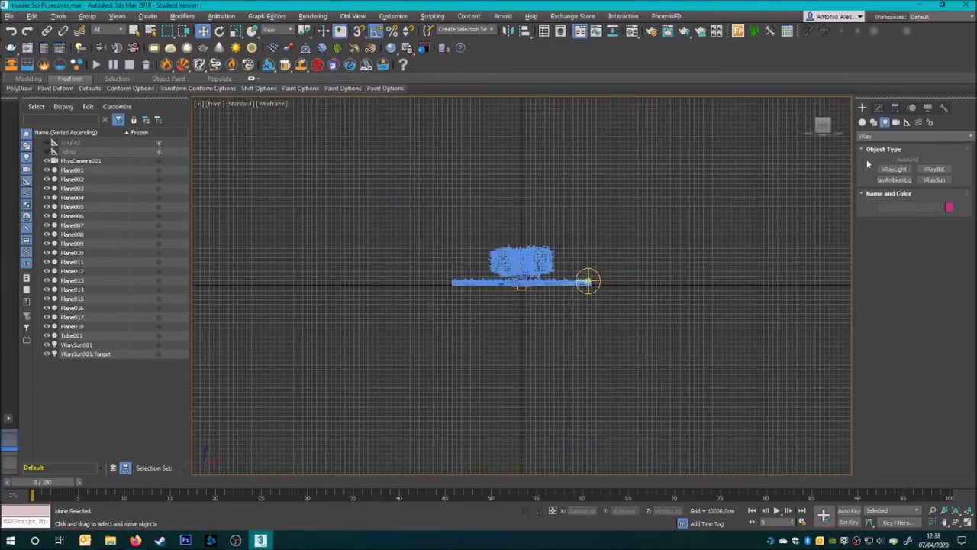
click(878, 107)
click(933, 375)
click(261, 231)
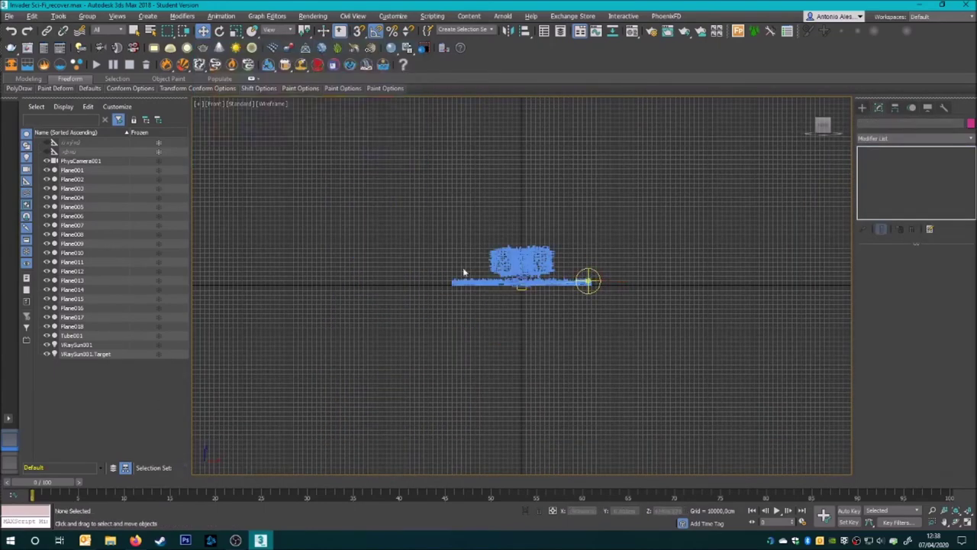
key(c)
click(651, 32)
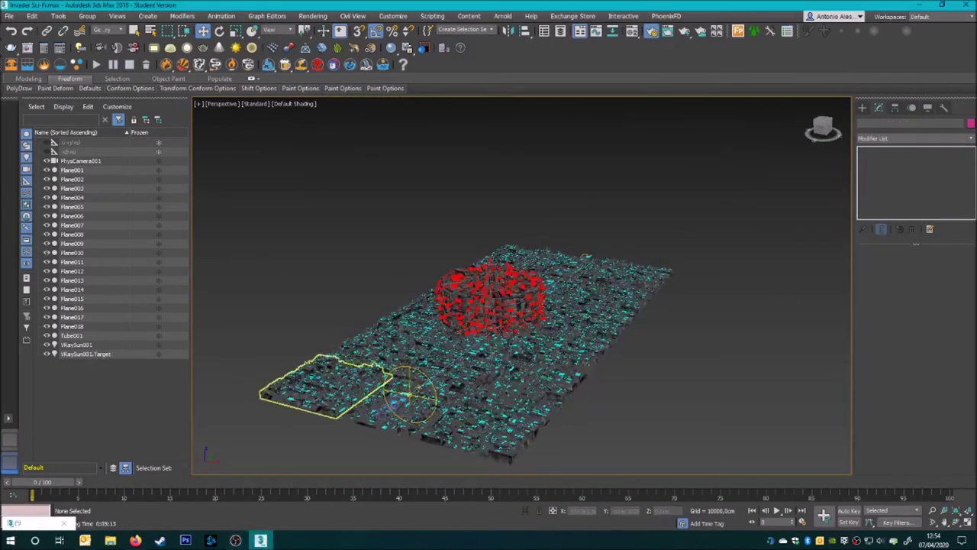
- Add a Box-type UVW Map modifier to the ring, Tube001
click(316, 360)
click(491, 294)
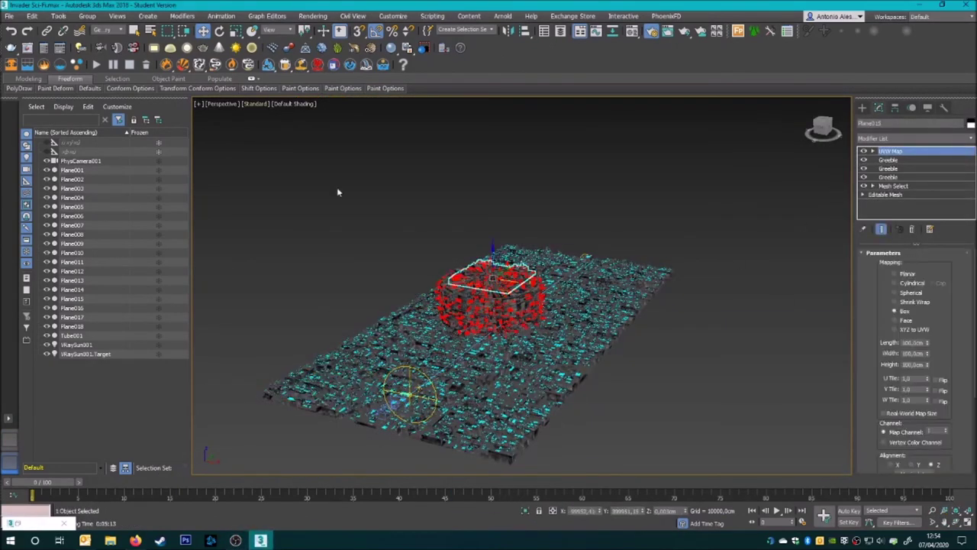
alt+middle_drag(489, 321, 488, 259)
click(488, 252)
click(916, 138)
click(909, 367)
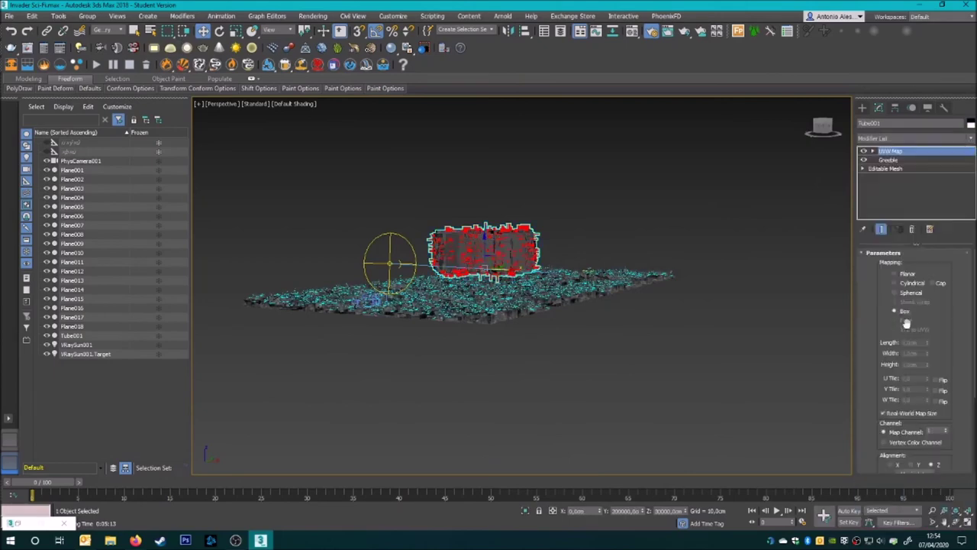
- Tweak the VRaySun filter colour and make a VRayHDRI map the environment background
key(c)
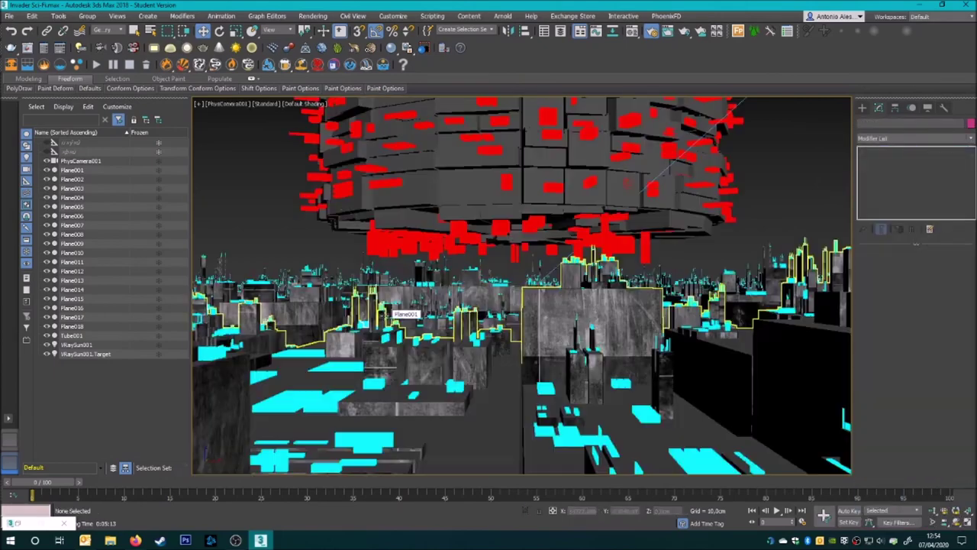
click(76, 344)
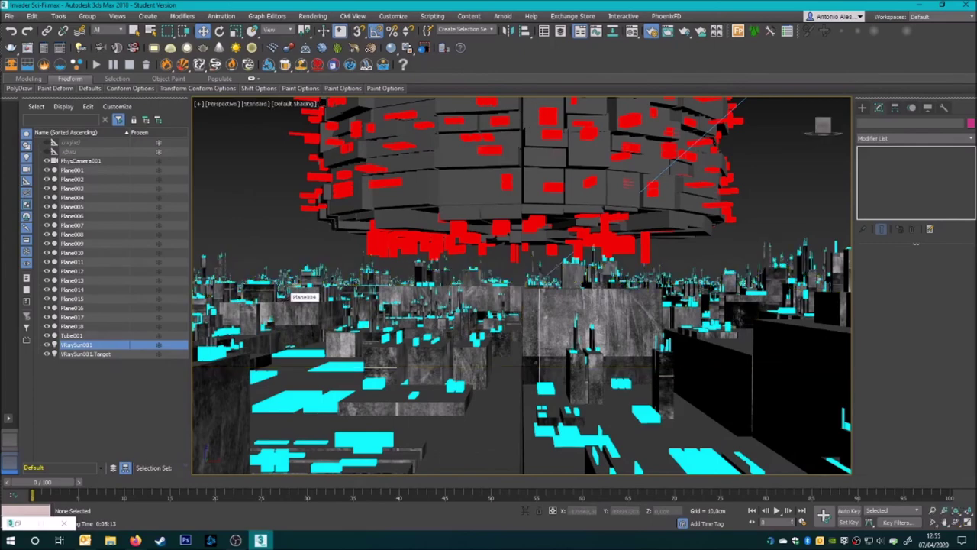
key(p)
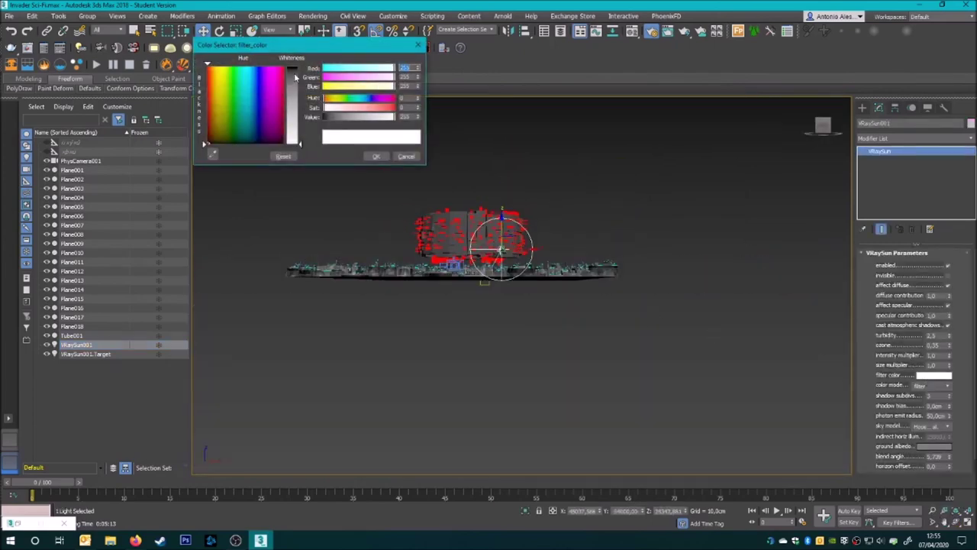
click(377, 157)
click(269, 220)
key(c)
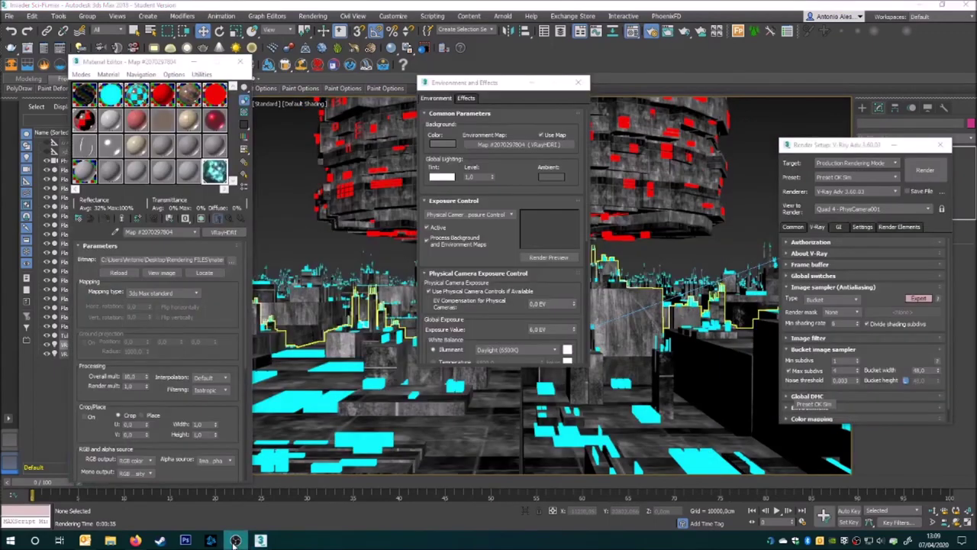
click(235, 542)
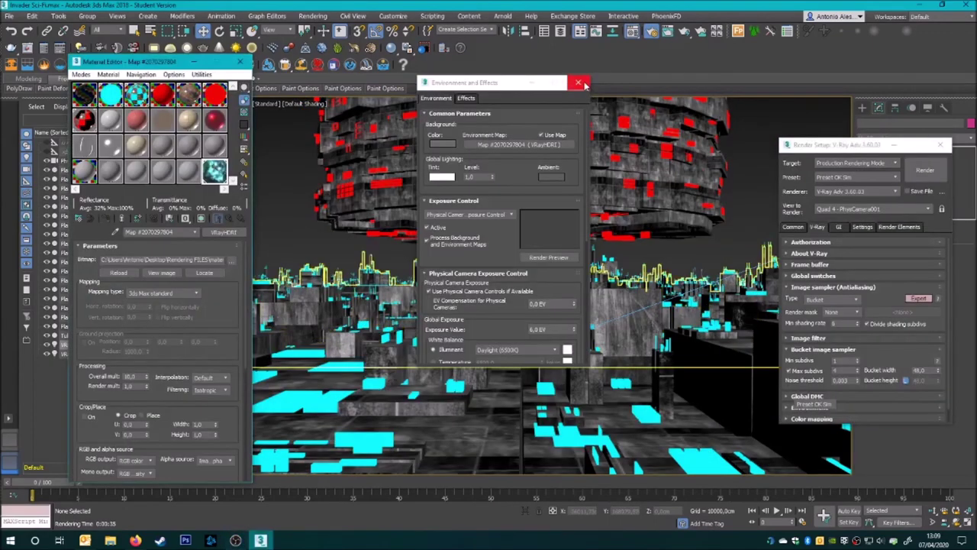
- Close the Environment and Render Setup dialogs, then place a Dome VRayLight in Top view
click(272, 252)
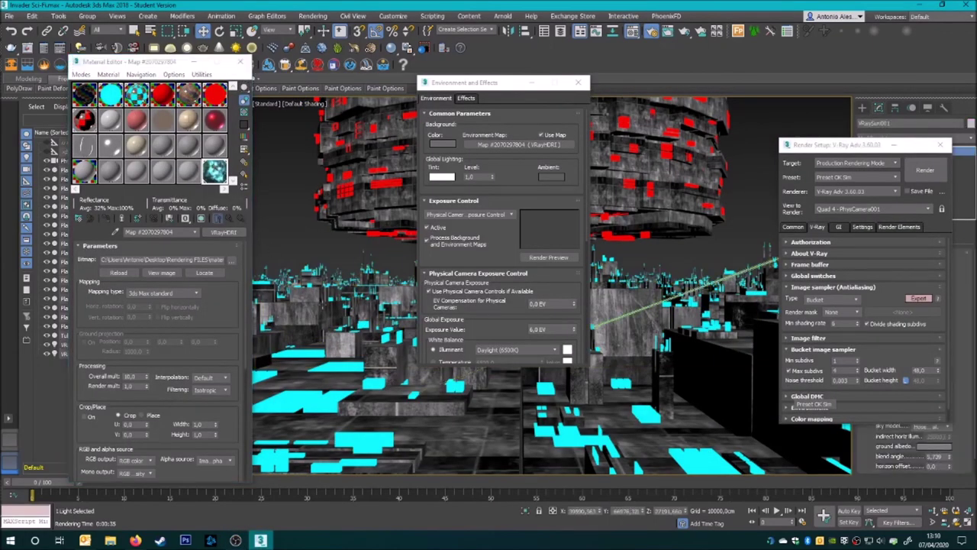
key(t)
click(578, 82)
click(940, 144)
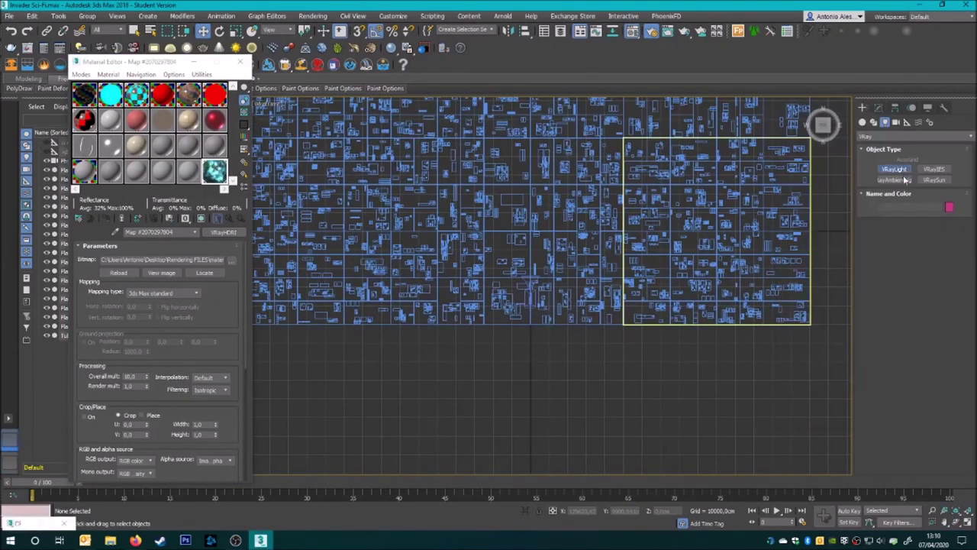
click(894, 169)
click(428, 371)
- Instance the VRayHDRI map into the dome light's texture and render PhysCamera001 at 1920×1080
click(876, 107)
drag(214, 171, 931, 373)
click(474, 300)
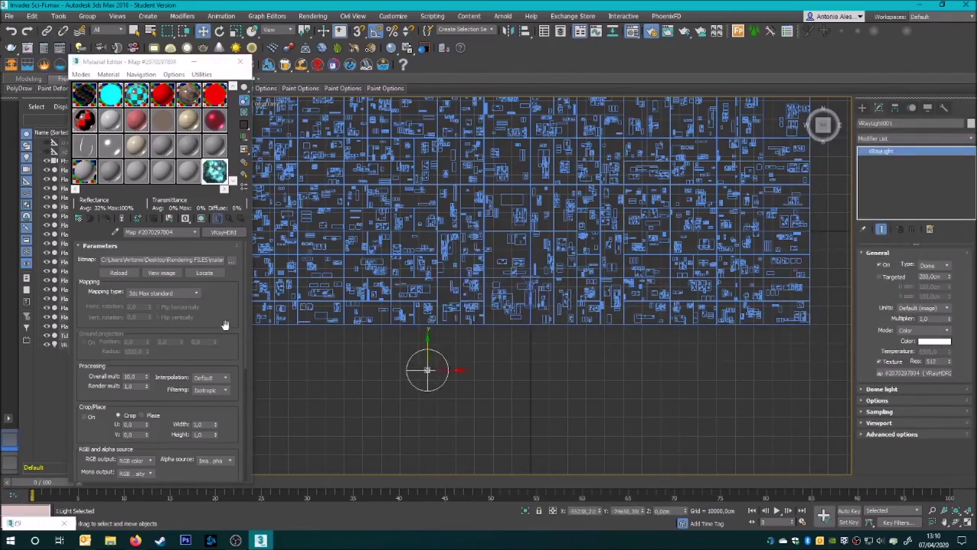
key(c)
key(shift+q)
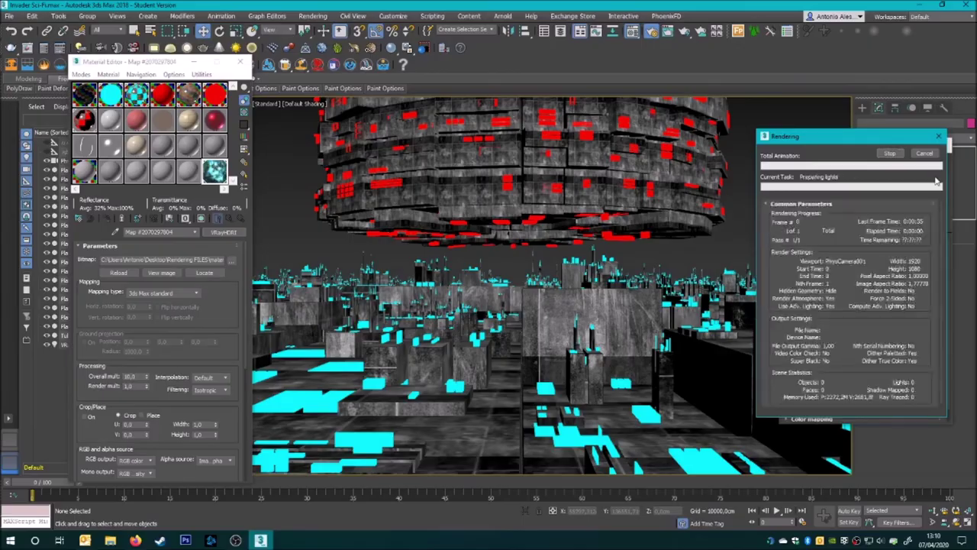